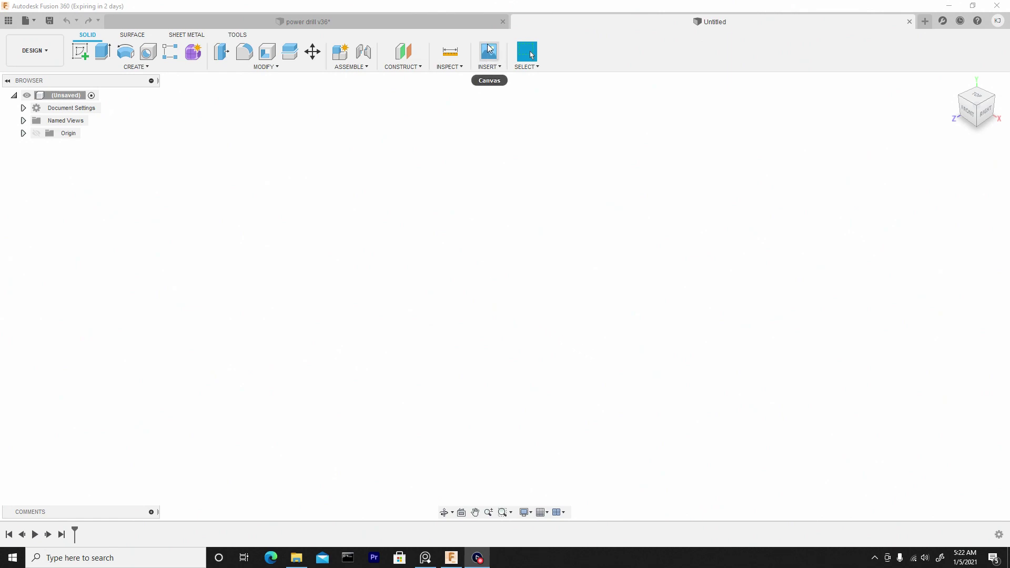
# Insert LDX120C_1.jpg from the POWER DRILL folder on the computer as a canvas image.
pyautogui.click(499, 68)
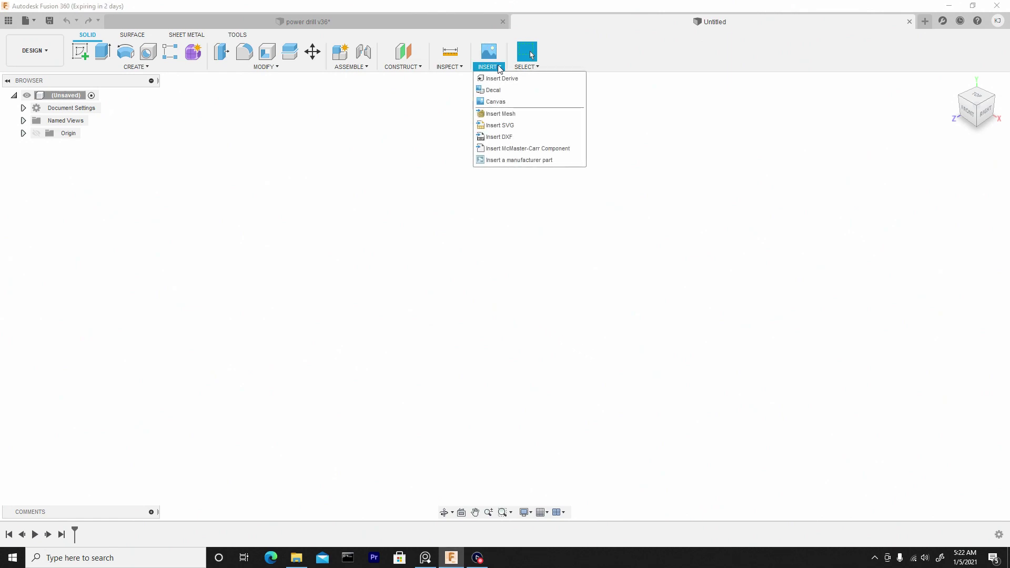
pyautogui.click(498, 104)
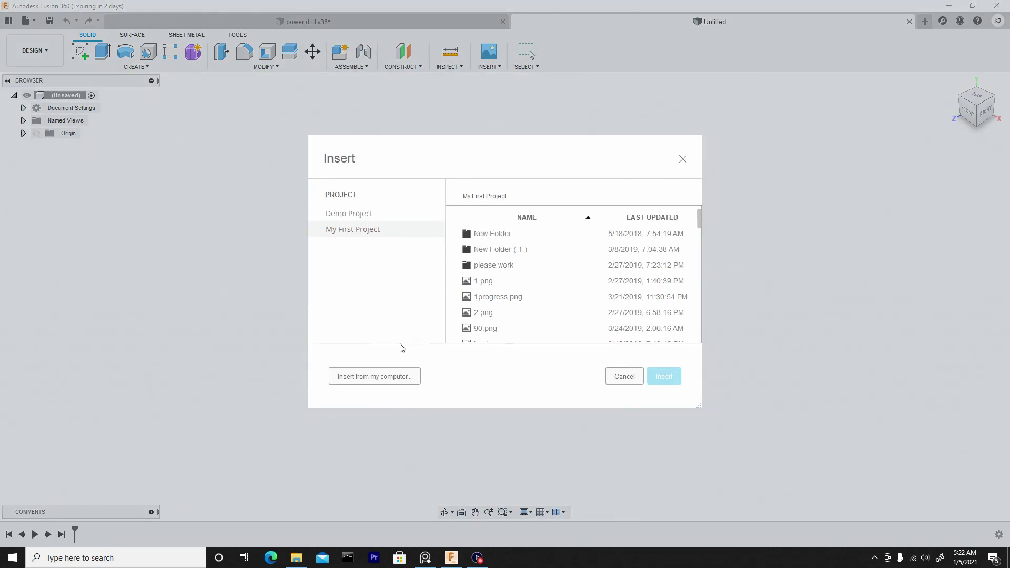
pyautogui.click(378, 379)
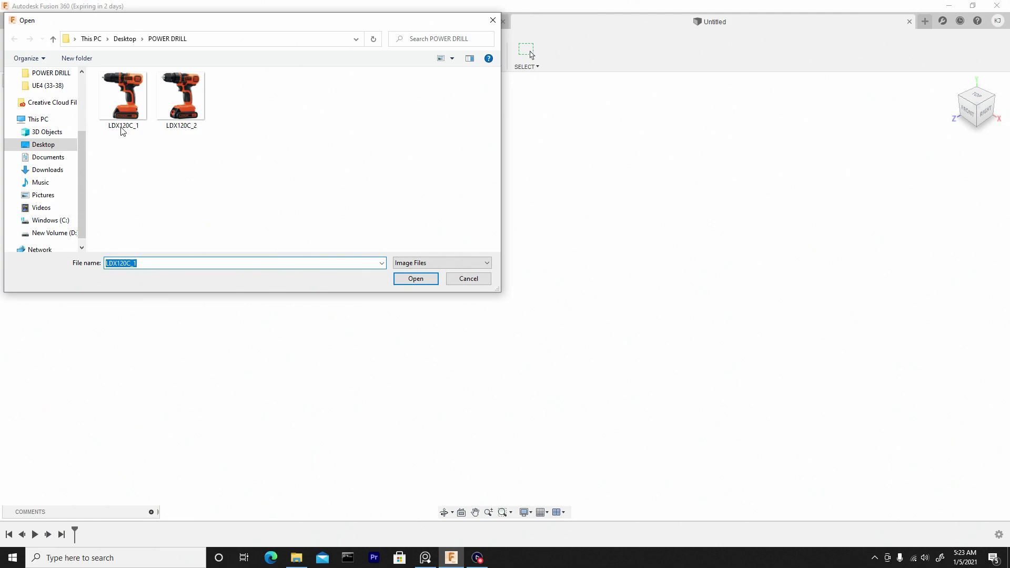
pyautogui.click(131, 103)
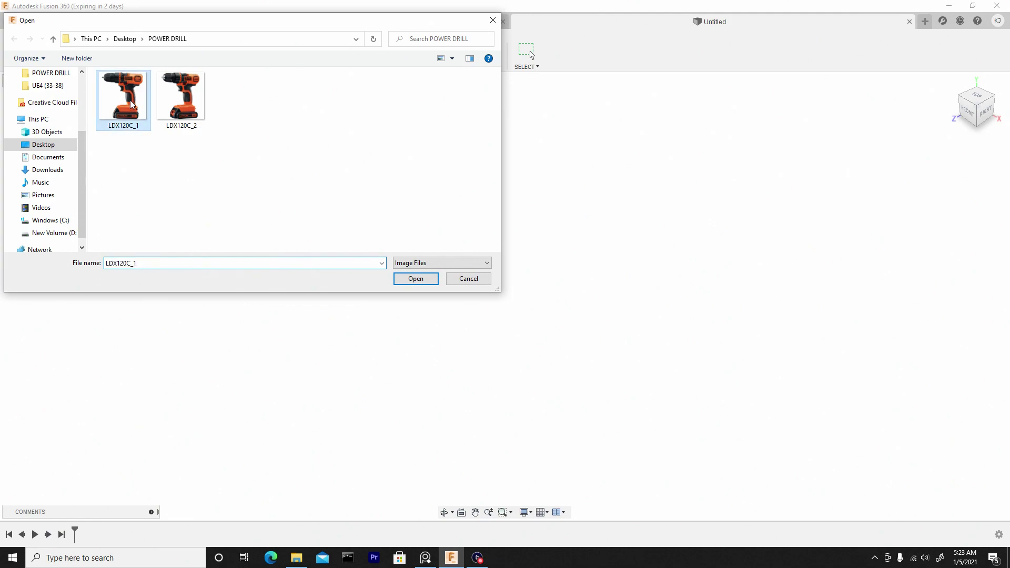
pyautogui.click(417, 280)
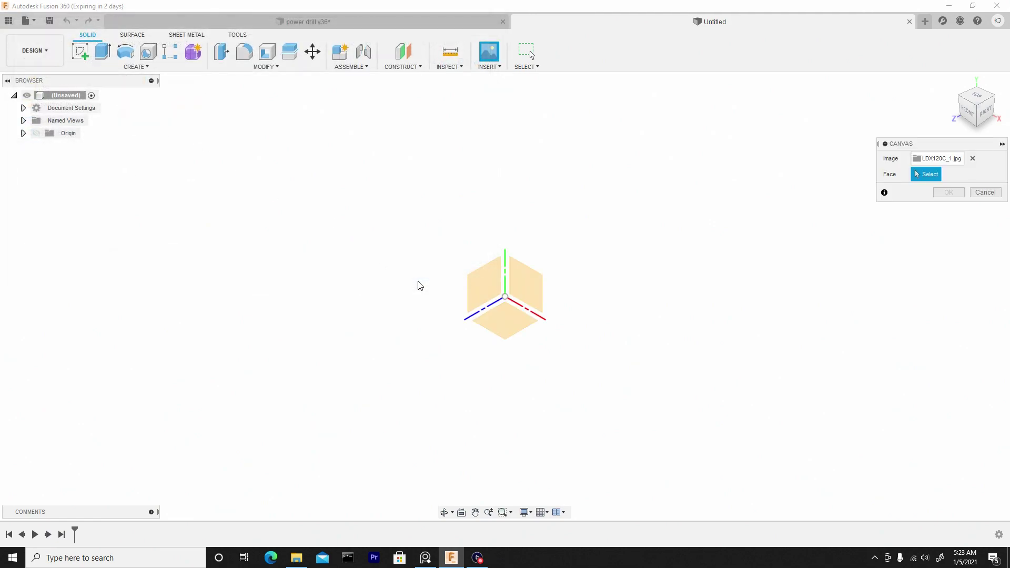
# From the RIGHT view, place the drill photo canvas on the YZ origin plane and confirm.
pyautogui.click(989, 117)
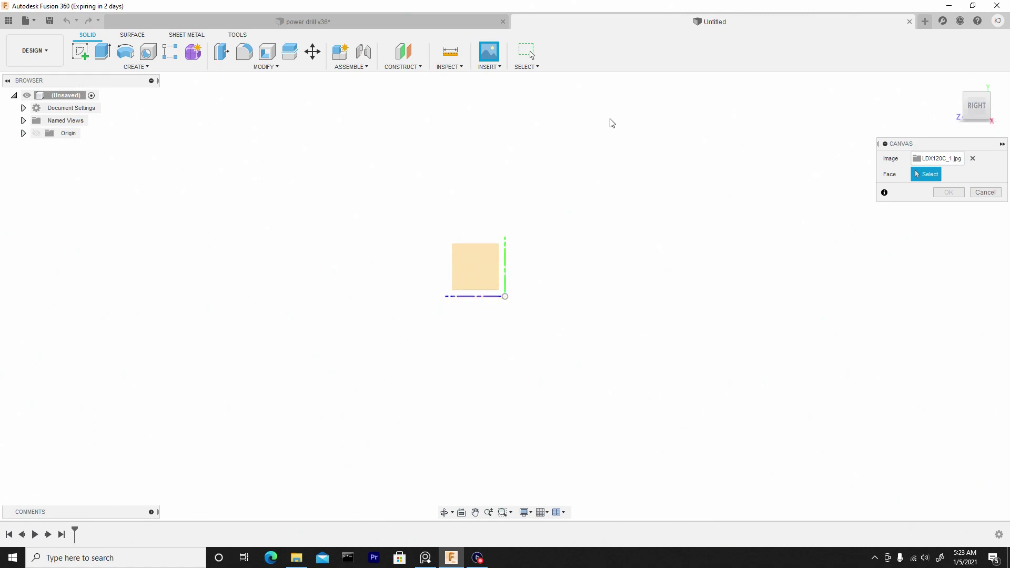
pyautogui.click(478, 270)
pyautogui.click(477, 269)
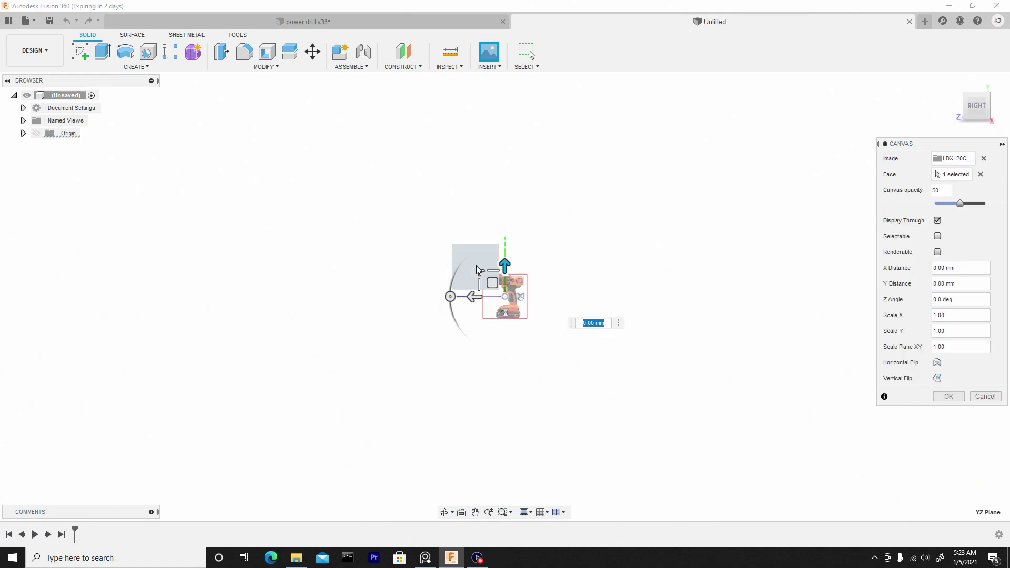
pyautogui.click(950, 397)
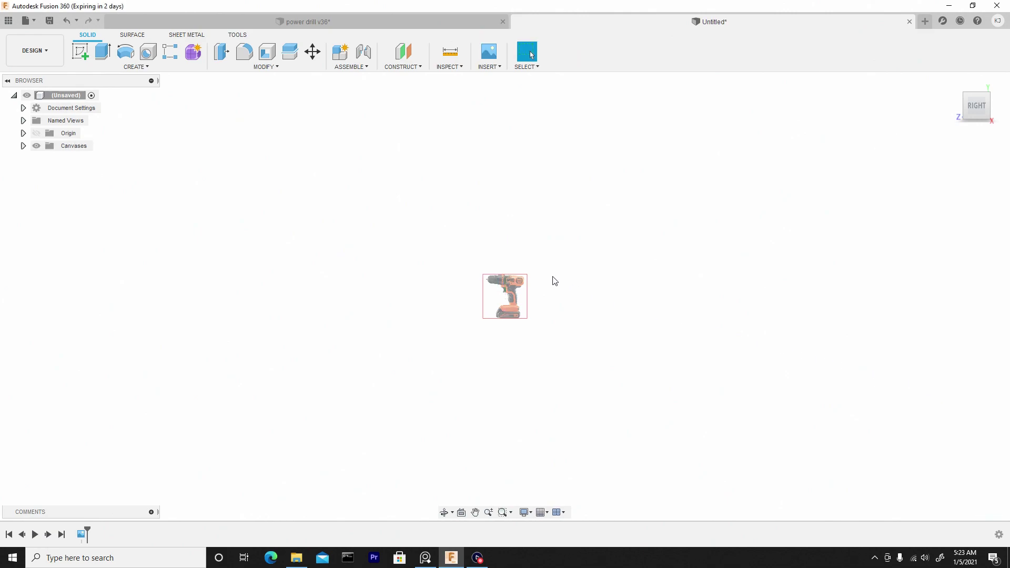
# Fit and orbit around the canvas, then return to the RIGHT view and zoom onto the chuck.
pyautogui.press('F6')
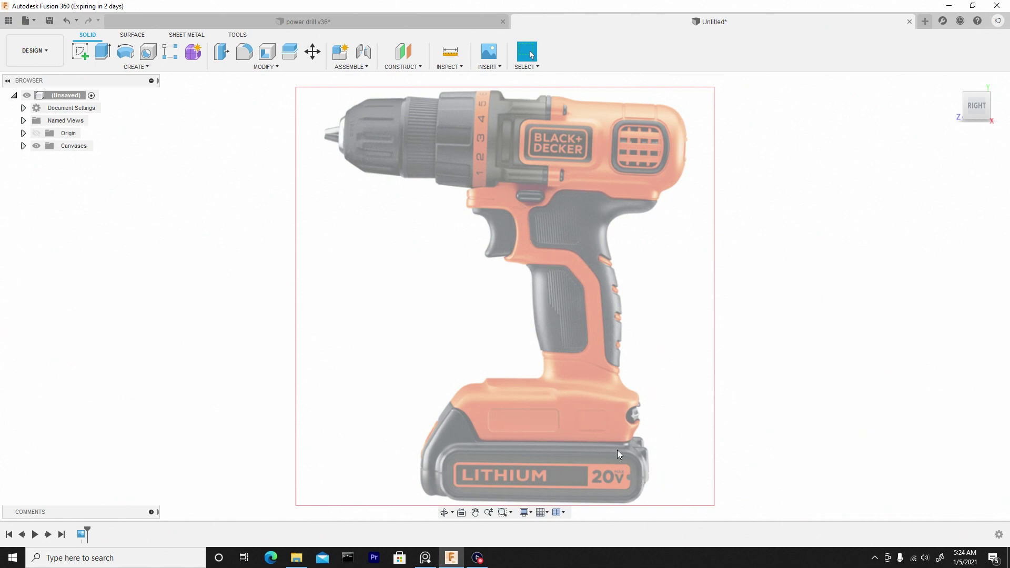
pyautogui.keyDown('shift'); pyautogui.moveTo(392, 299); pyautogui.dragTo(476, 297, button='middle'); pyautogui.keyUp('shift')
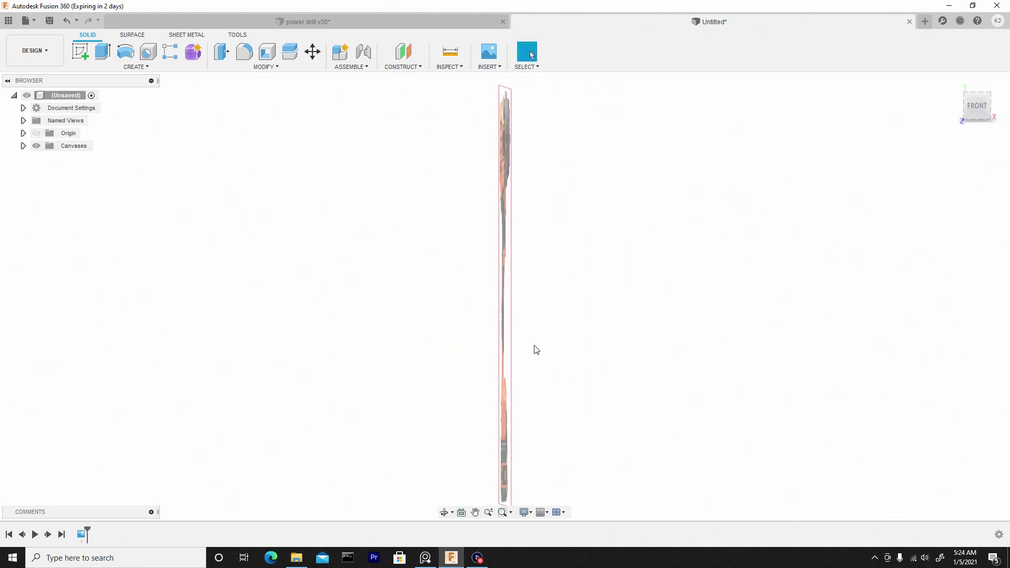
pyautogui.keyDown('shift'); pyautogui.moveTo(654, 330); pyautogui.dragTo(575, 311, button='middle'); pyautogui.keyUp('shift')
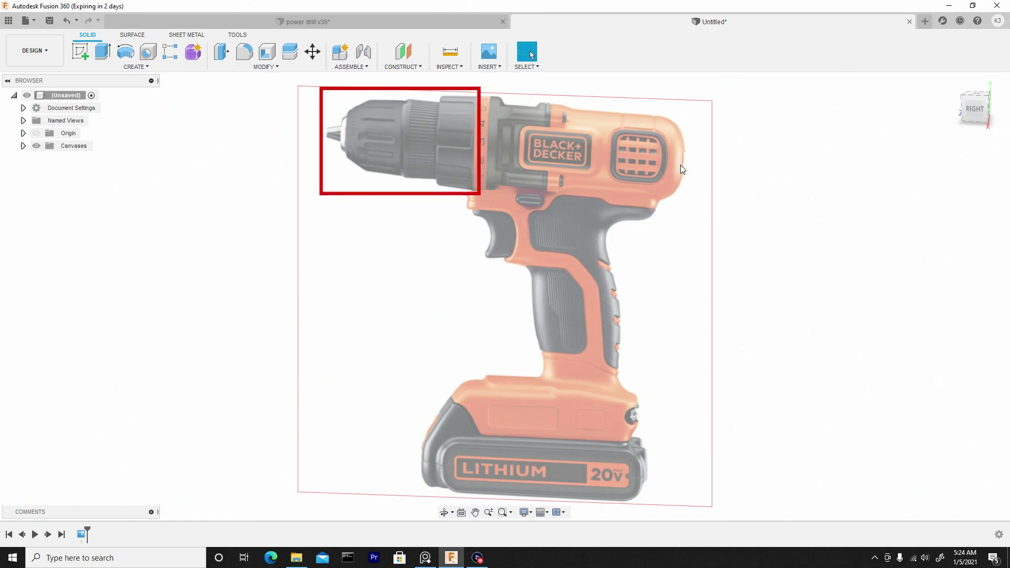
pyautogui.click(985, 110)
pyautogui.moveTo(706, 129); pyautogui.dragTo(631, 185, button='middle')
pyautogui.scroll(-2, 707, 141)
pyautogui.scroll(1, 631, 184)
pyautogui.scroll(2, 388, 178)
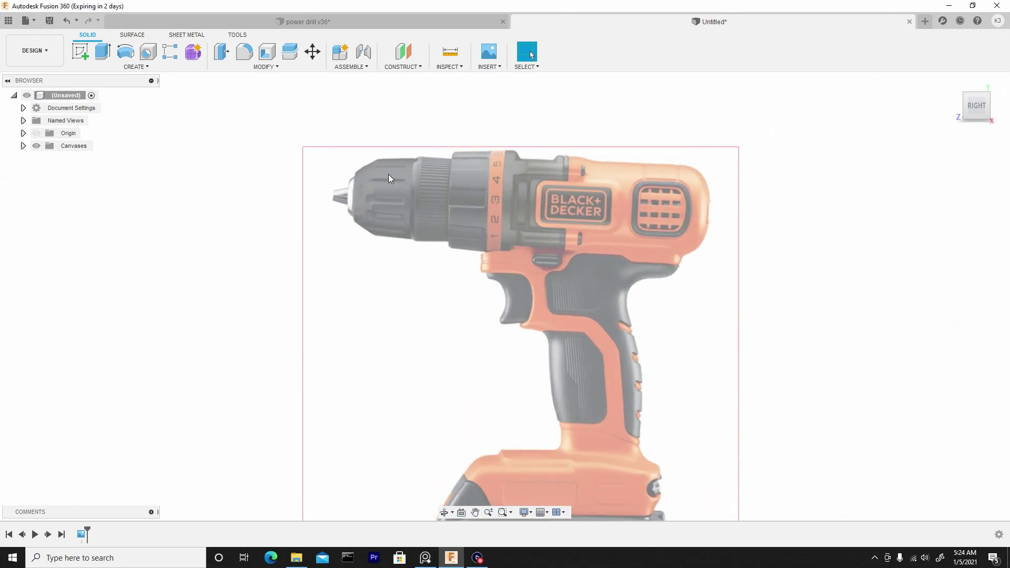
pyautogui.scroll(1, 388, 178)
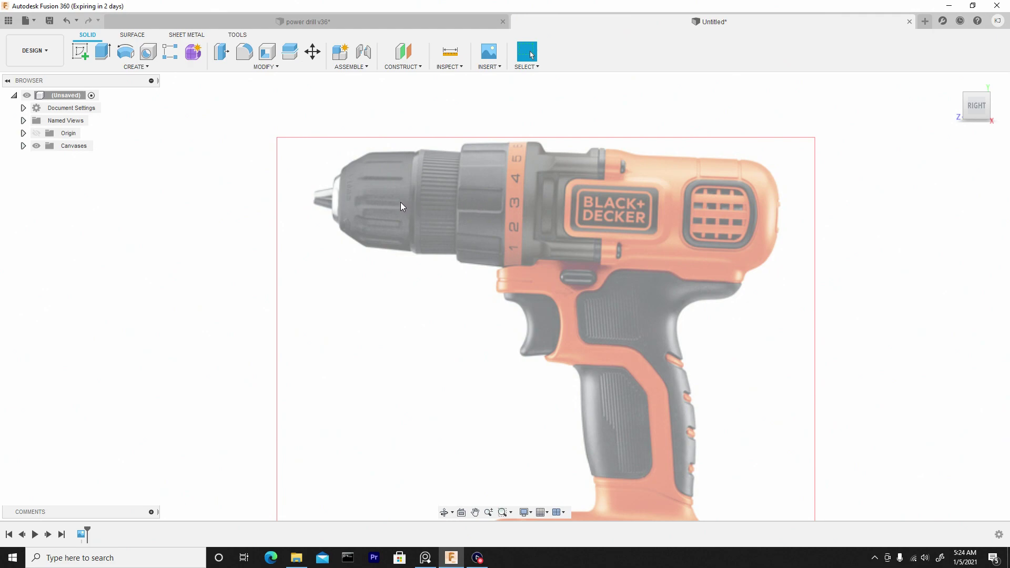
pyautogui.keyDown('shift'); pyautogui.moveTo(381, 201); pyautogui.dragTo(665, 151, button='middle'); pyautogui.keyUp('shift')
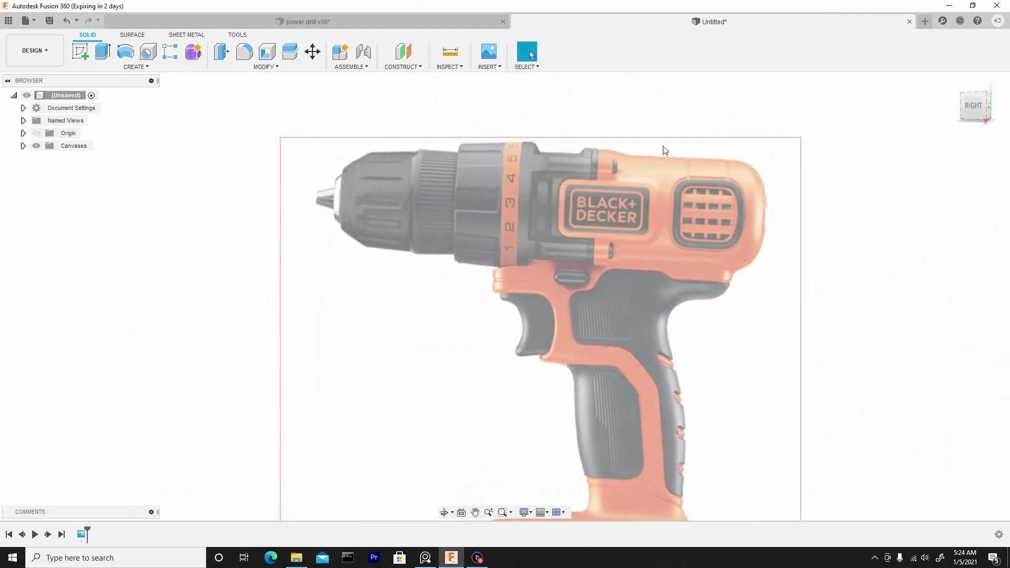
# Start a new sketch on the origin plane in the side view, zoomed in on the chuck.
pyautogui.click(974, 106)
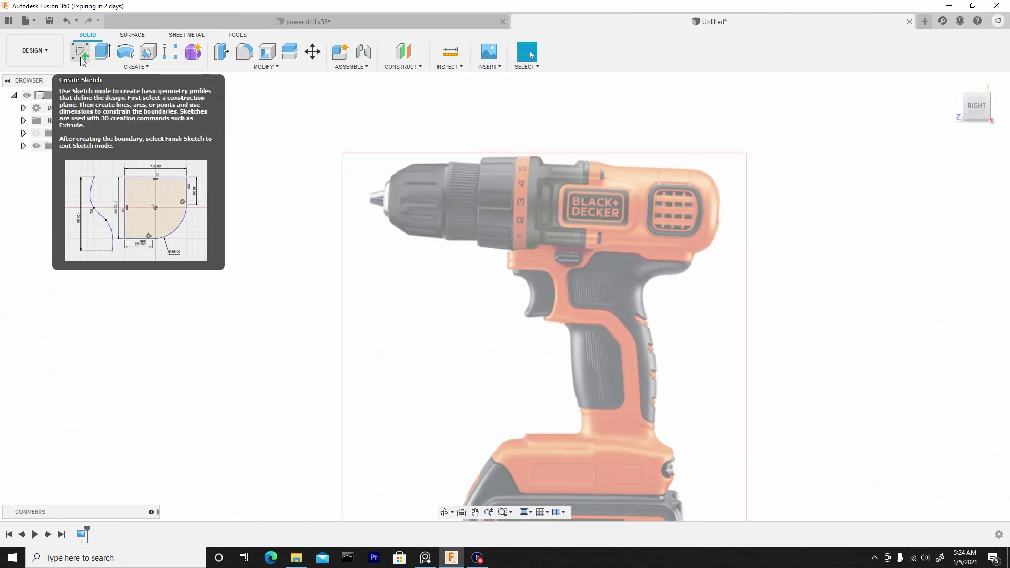
pyautogui.click(135, 67)
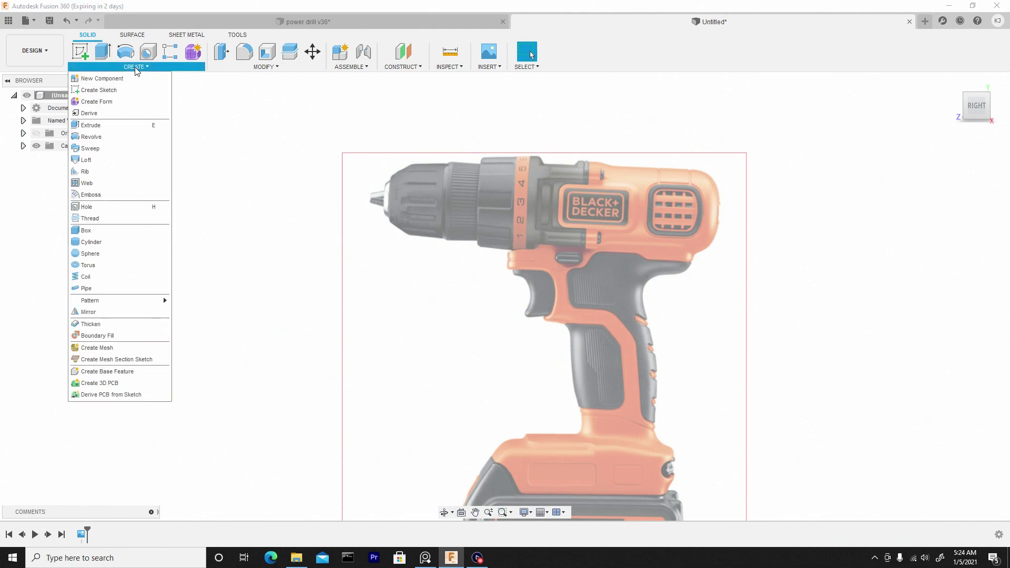
pyautogui.click(97, 91)
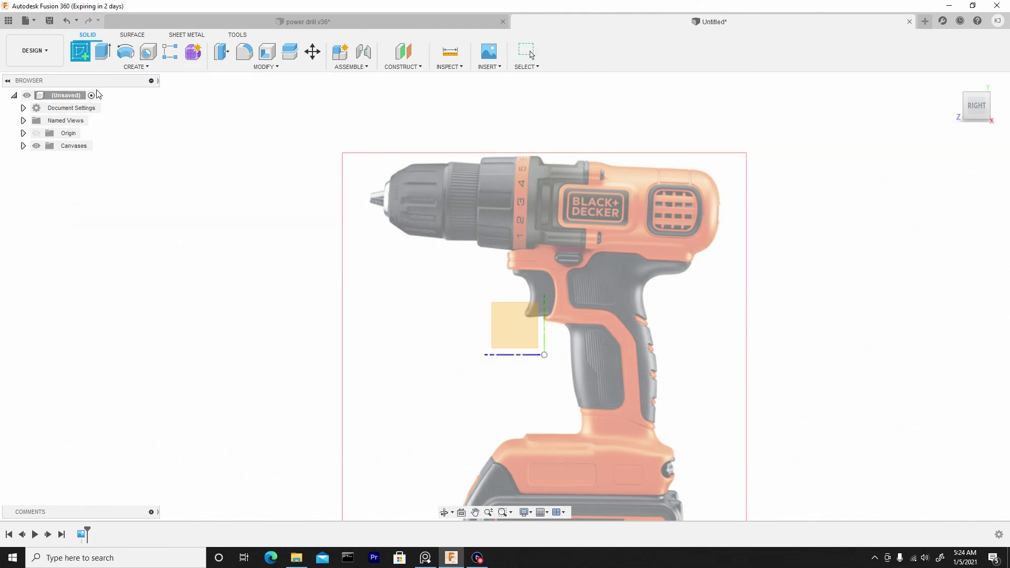
pyautogui.click(501, 324)
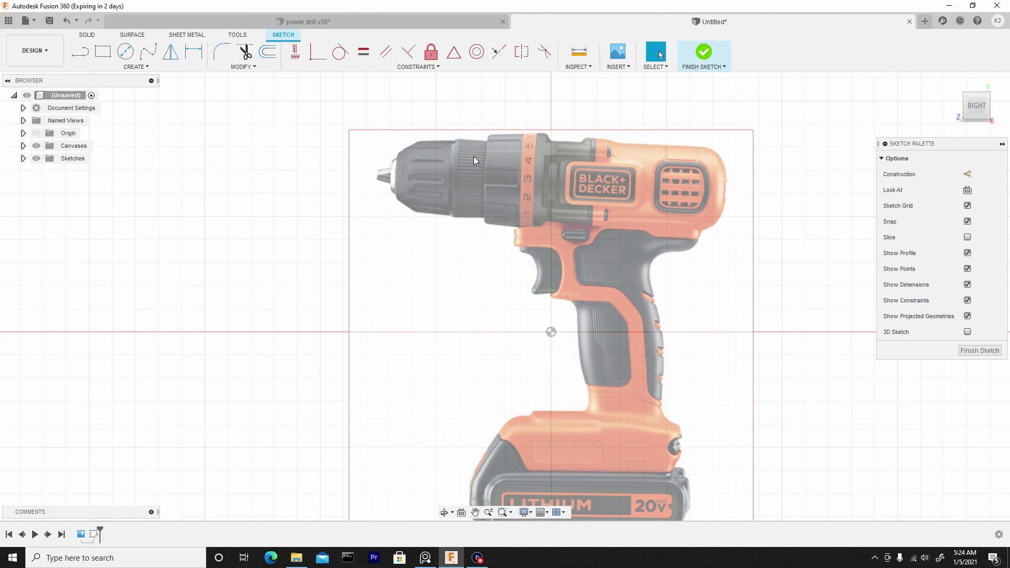
pyautogui.scroll(5, 484, 128)
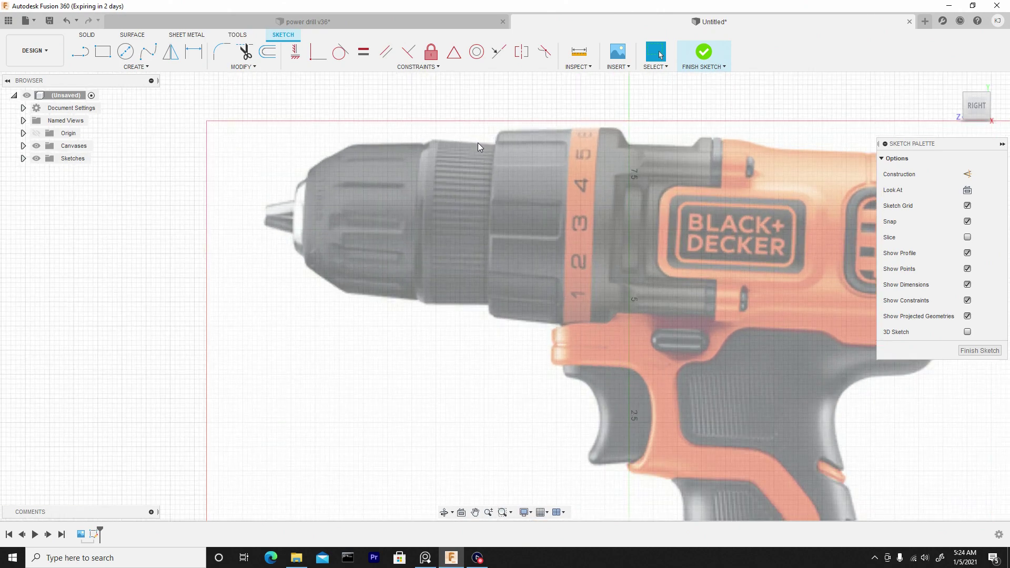
pyautogui.moveTo(263, 149); pyautogui.dragTo(262, 275)
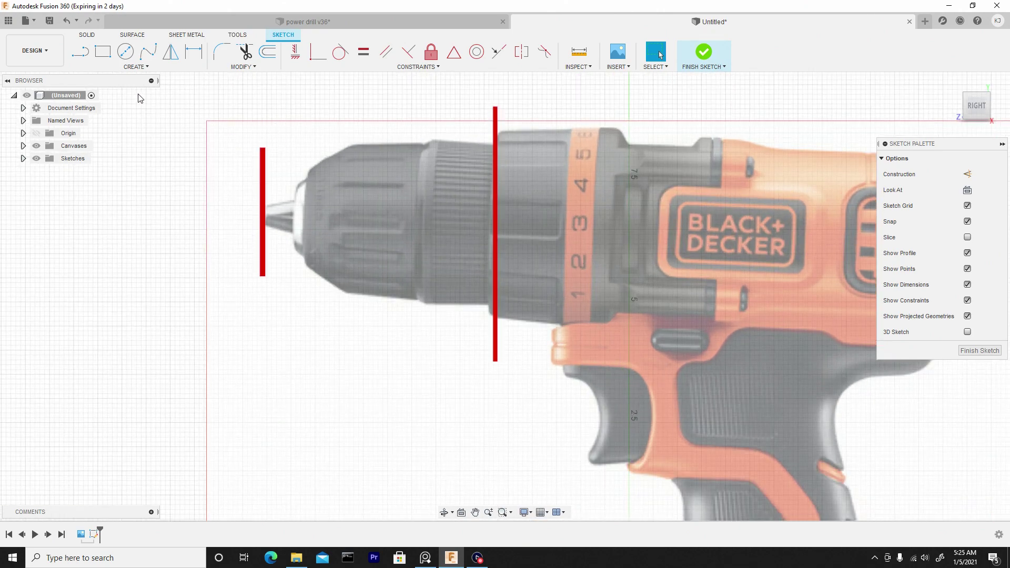
pyautogui.click(107, 55)
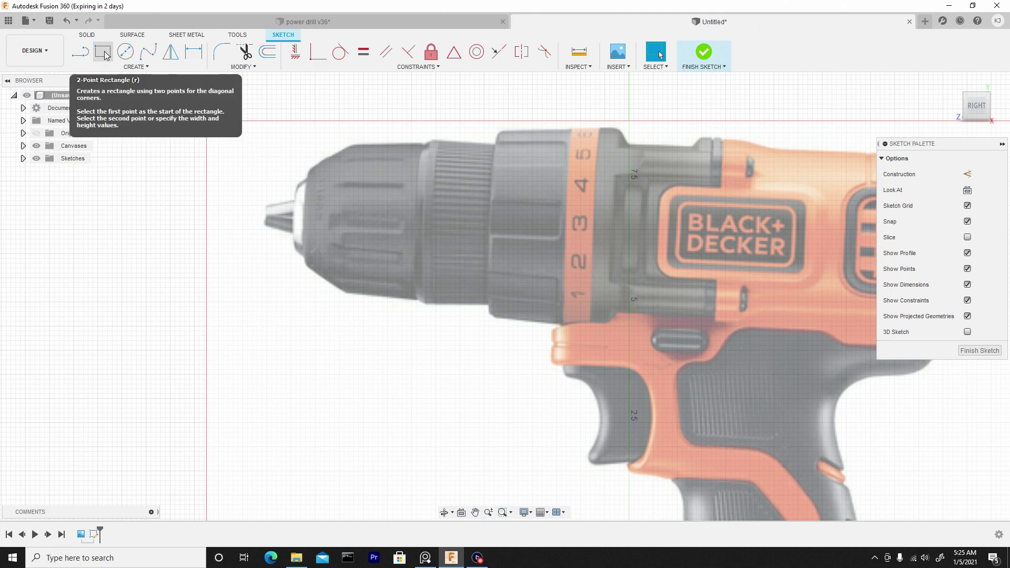
pyautogui.click(135, 68)
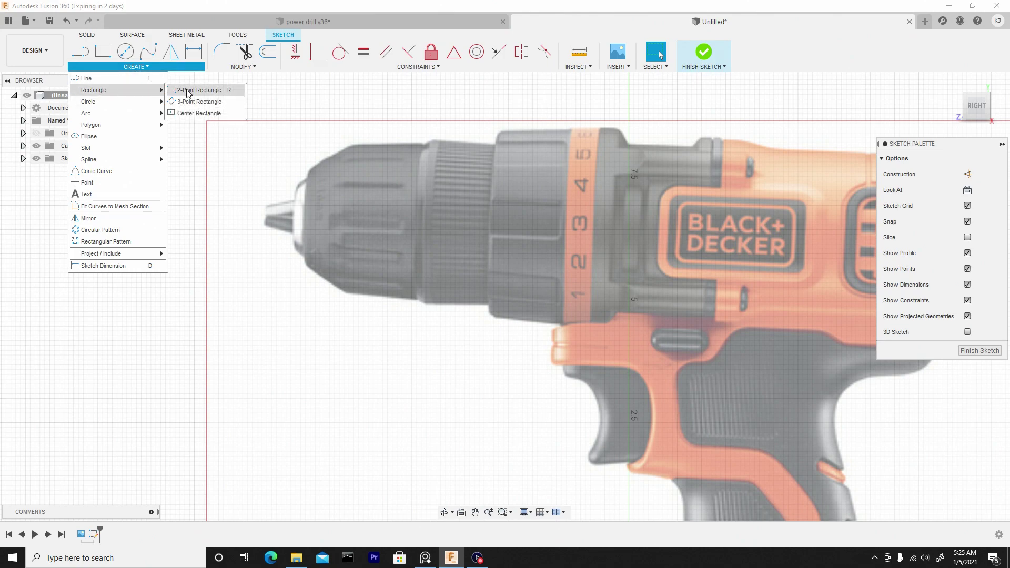
# Draw a 2-Point Rectangle enclosing the drill's chuck in the photo.
pyautogui.click(198, 90)
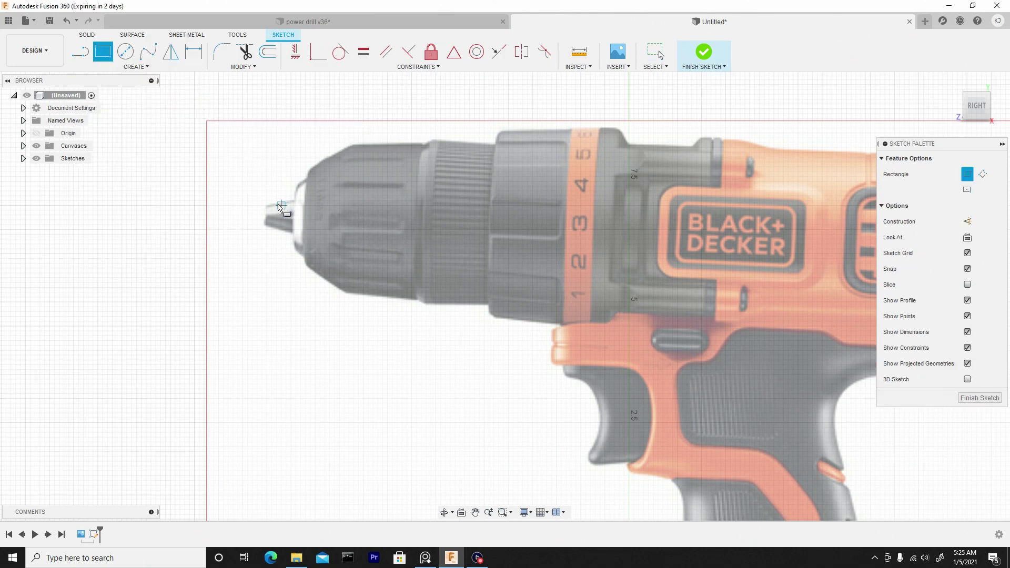
pyautogui.scroll(4, 271, 213)
pyautogui.scroll(-2, 263, 176)
pyautogui.scroll(-2, 271, 176)
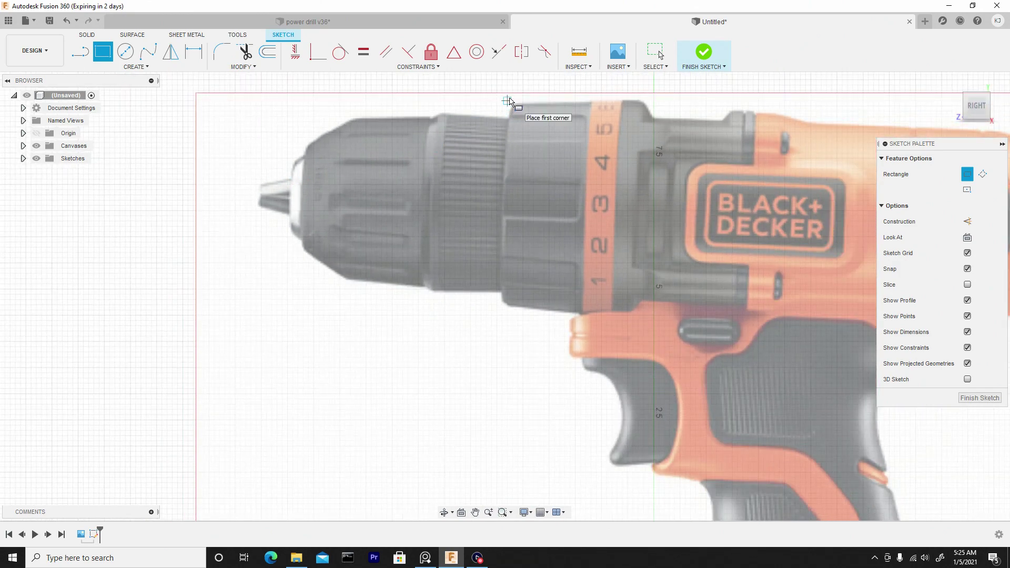
pyautogui.click(507, 100)
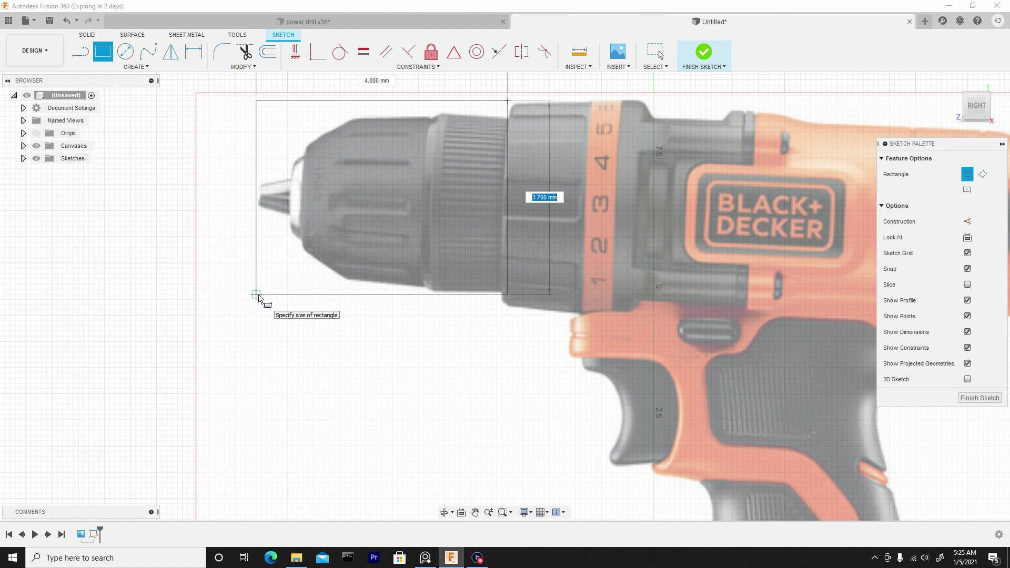
pyautogui.click(257, 293)
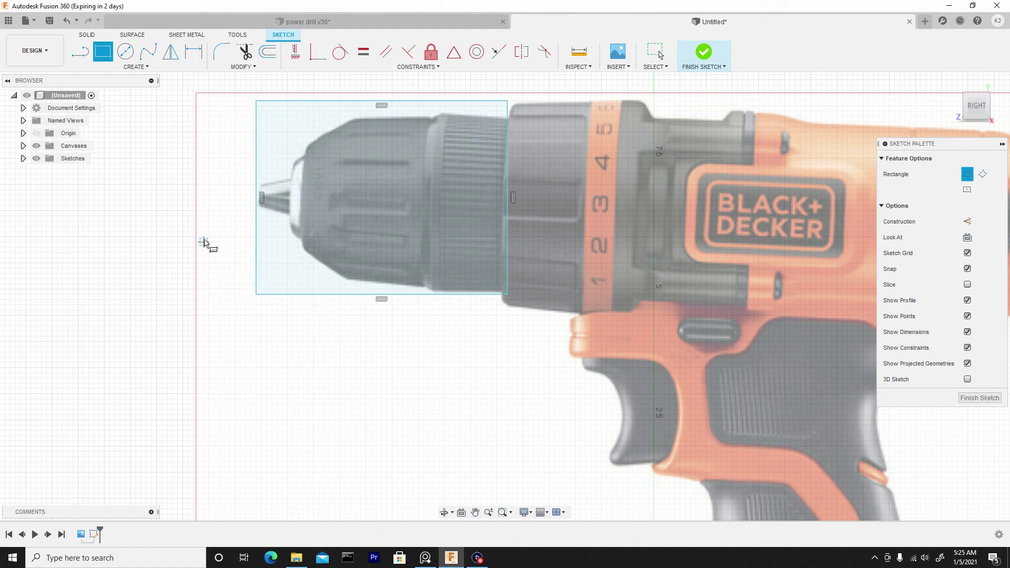
pyautogui.rightClick(203, 241)
pyautogui.click(234, 242)
# Drag the rectangle's left edge to the chuck tip and its right edge to the chuck's rear end.
pyautogui.scroll(5, 283, 211)
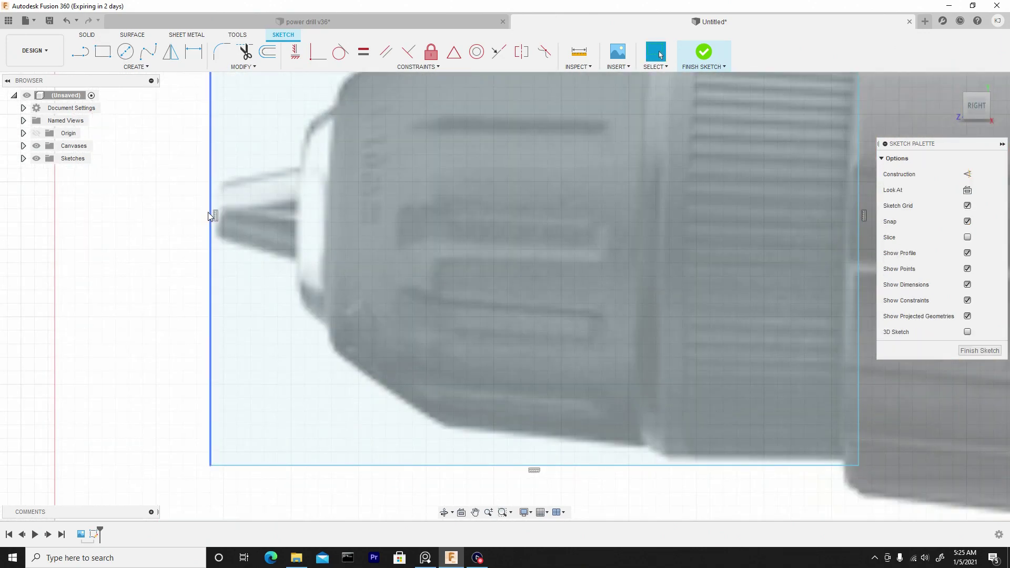
pyautogui.moveTo(208, 213)
pyautogui.mouseDown()
pyautogui.moveTo(229, 214)
pyautogui.moveTo(215, 217)
pyautogui.mouseUp()
pyautogui.press('Escape')
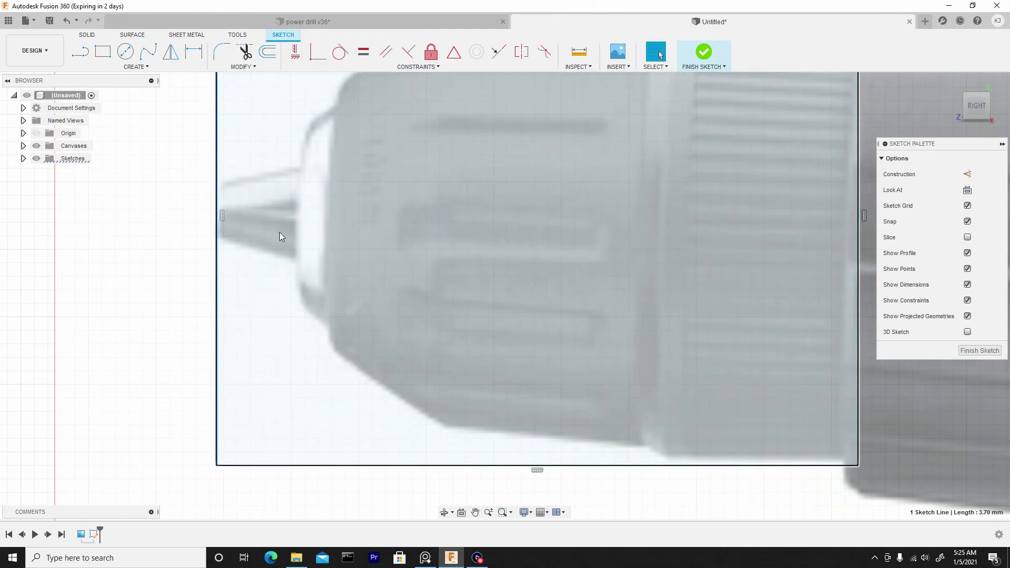
pyautogui.scroll(-3, 284, 231)
pyautogui.moveTo(645, 240); pyautogui.dragTo(538, 302, button='middle')
pyautogui.moveTo(533, 271)
pyautogui.mouseDown()
pyautogui.moveTo(512, 279)
pyautogui.moveTo(529, 280)
pyautogui.mouseUp()
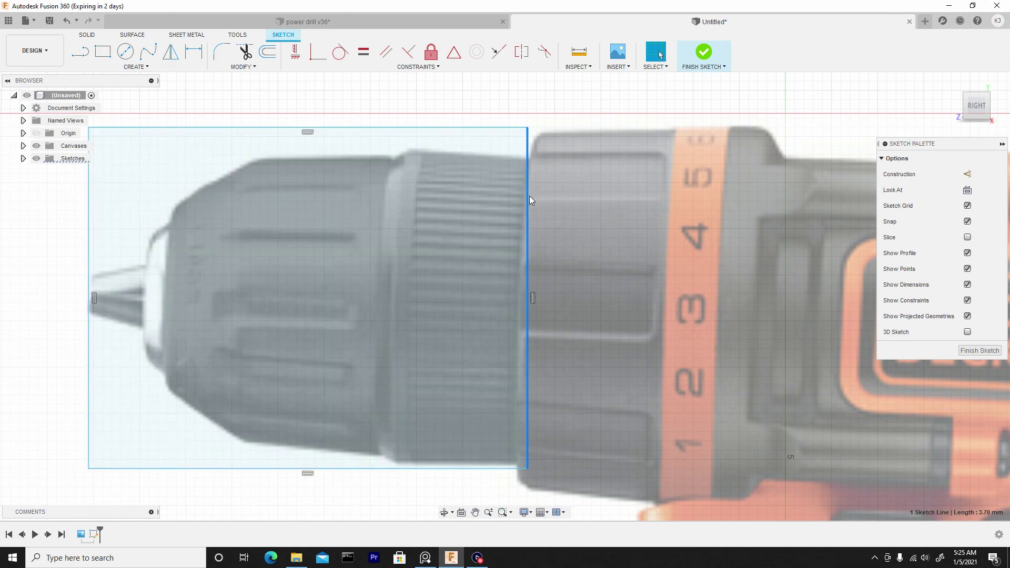
pyautogui.moveTo(527, 196); pyautogui.dragTo(525, 196)
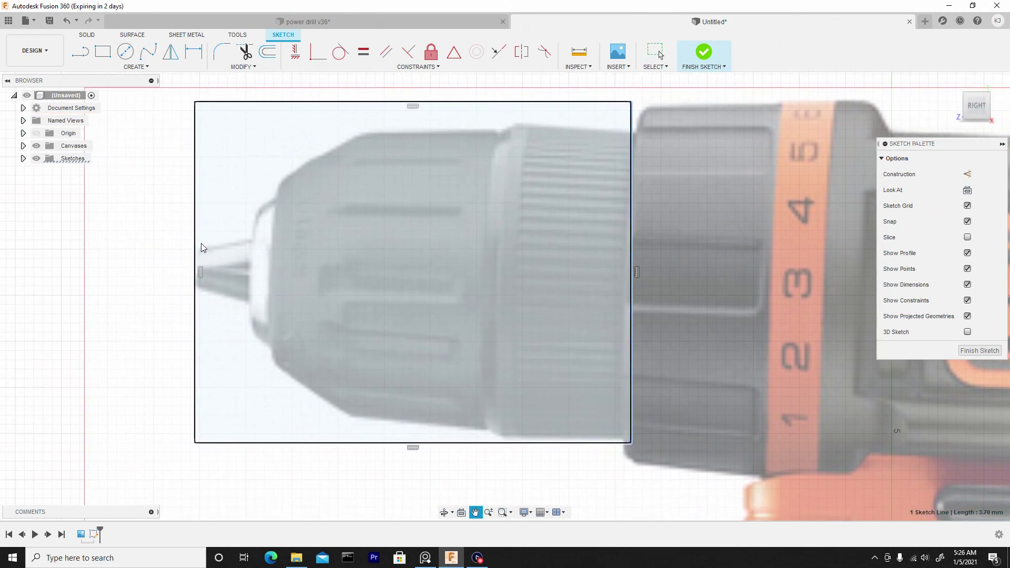
pyautogui.scroll(-1, 337, 244)
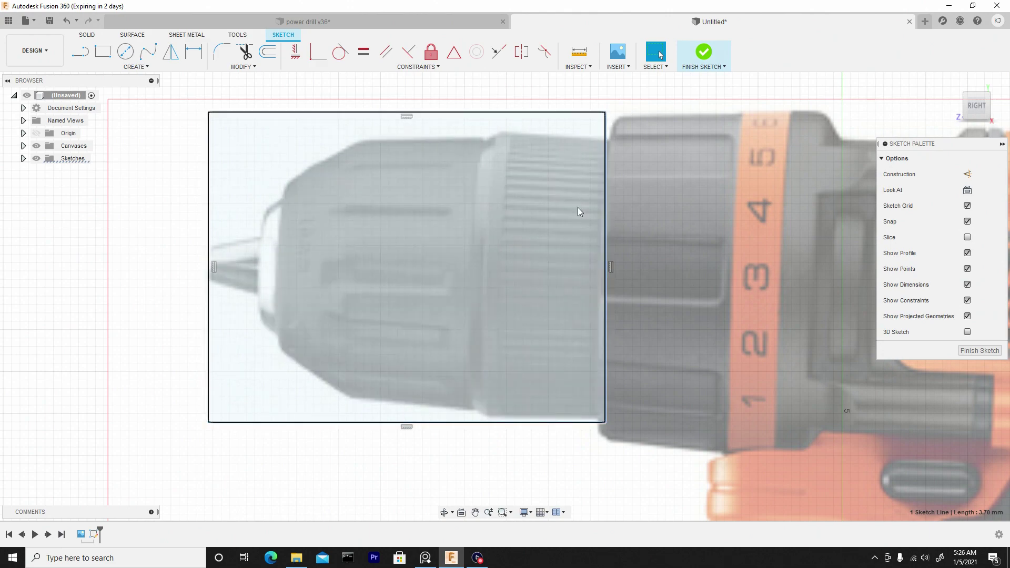
# Rotate all four rectangle edges -2.6 deg about the left edge midpoint using Move/Copy.
pyautogui.doubleClick(606, 223)
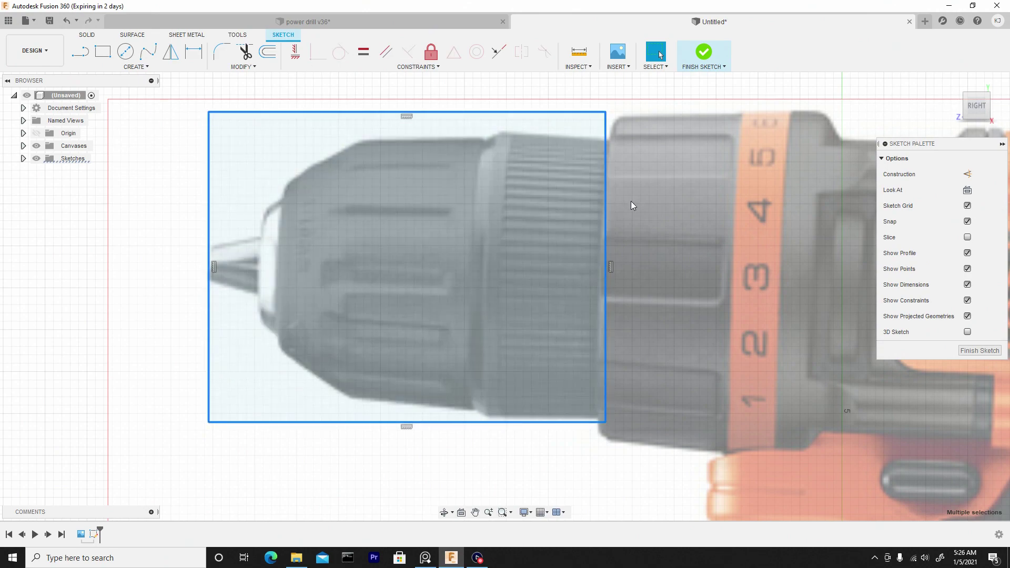
pyautogui.rightClick(602, 246)
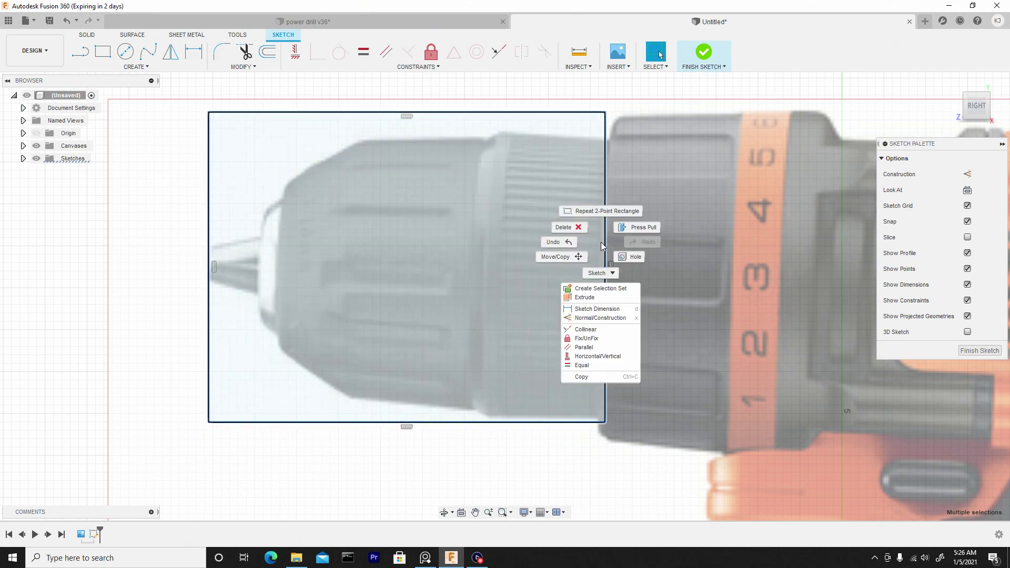
pyautogui.click(577, 255)
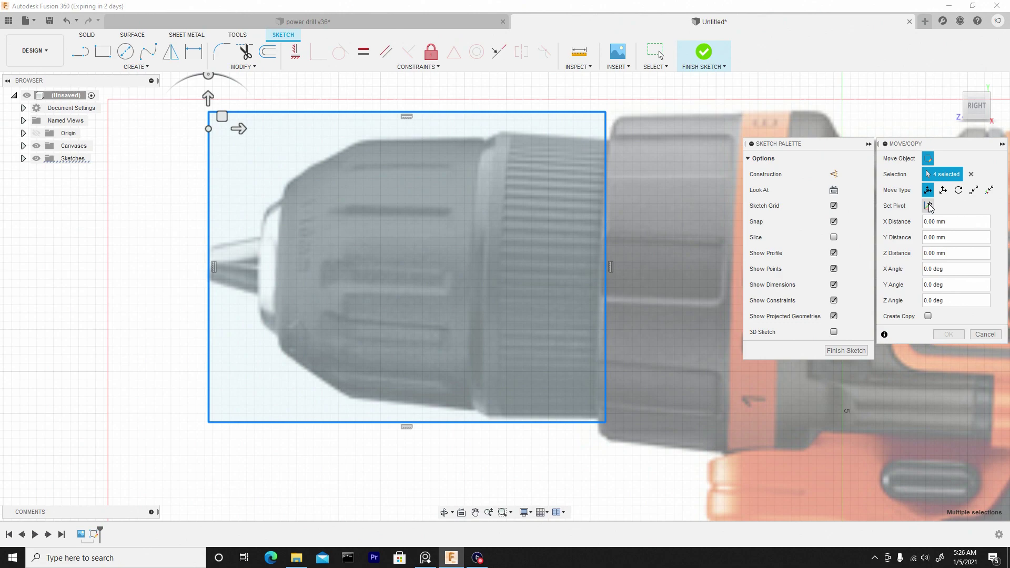
pyautogui.click(929, 206)
pyautogui.click(605, 213)
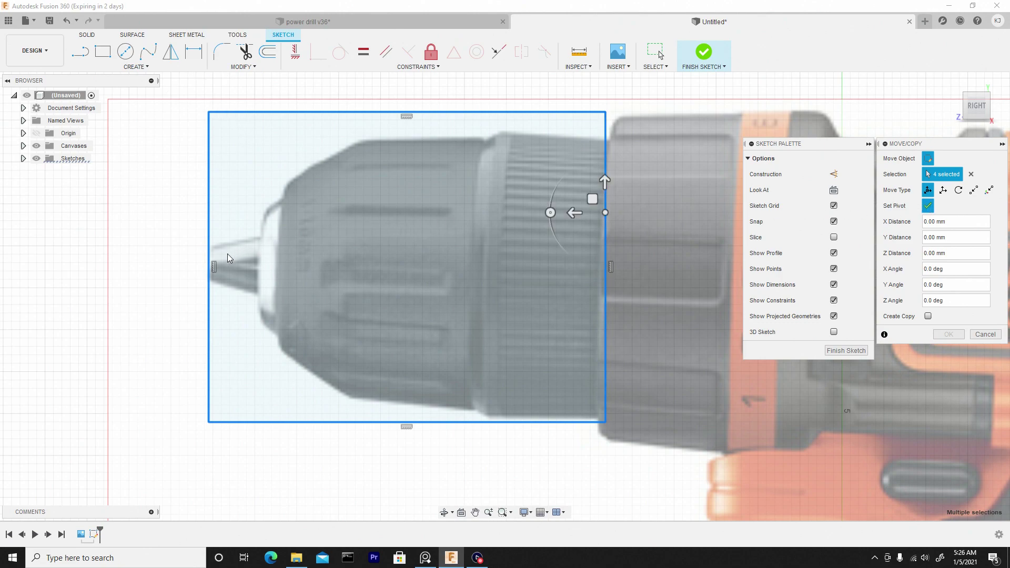
pyautogui.click(210, 266)
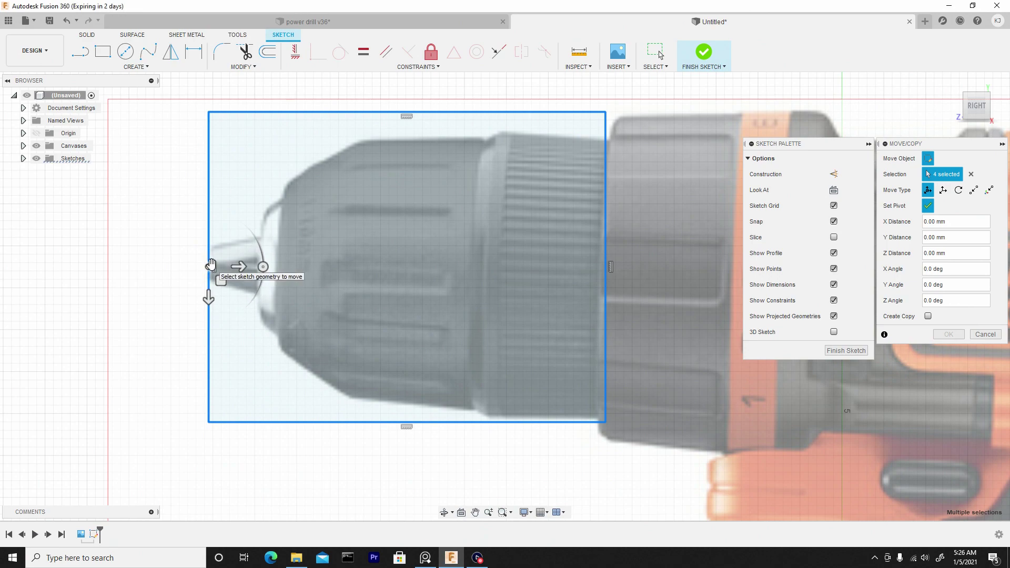
pyautogui.click(928, 206)
pyautogui.scroll(3, 257, 270)
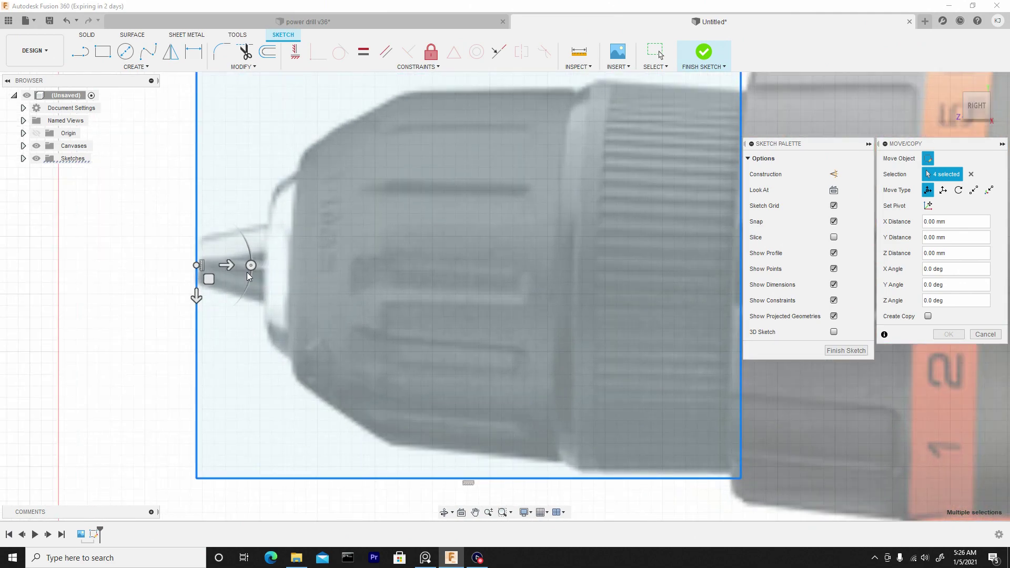
pyautogui.moveTo(251, 266)
pyautogui.mouseDown()
pyautogui.moveTo(257, 262)
pyautogui.moveTo(243, 294)
pyautogui.moveTo(251, 254)
pyautogui.moveTo(265, 270)
pyautogui.mouseUp()
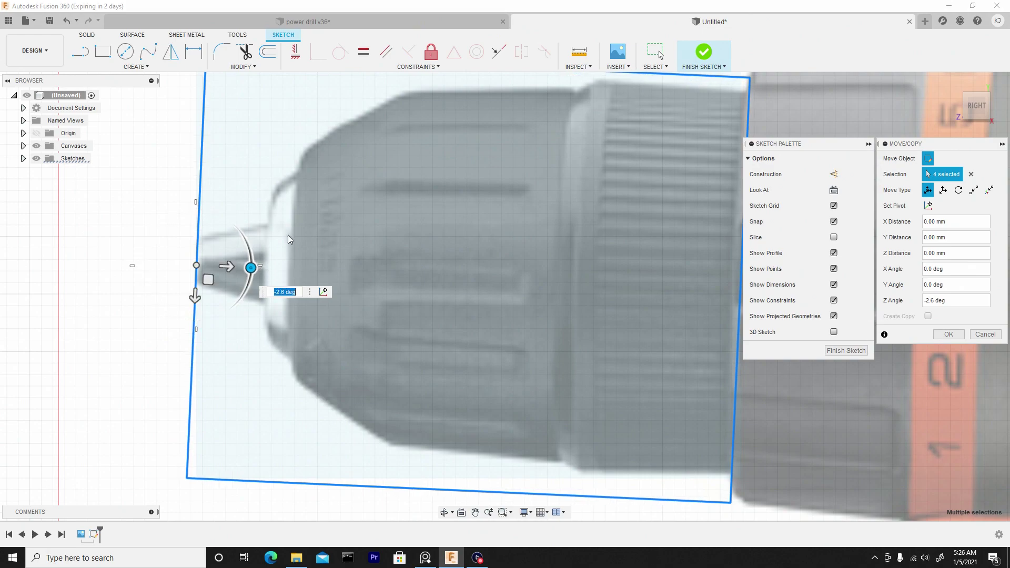
pyautogui.scroll(-2, 377, 229)
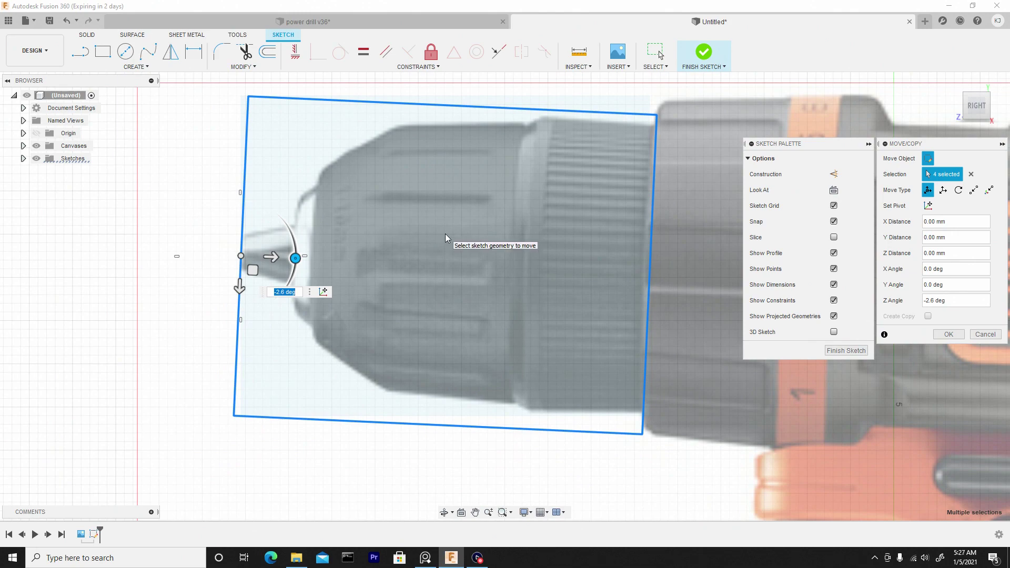
pyautogui.click(945, 335)
# Lower the rectangle's top edge onto the chuck's outline.
pyautogui.scroll(-2, 640, 267)
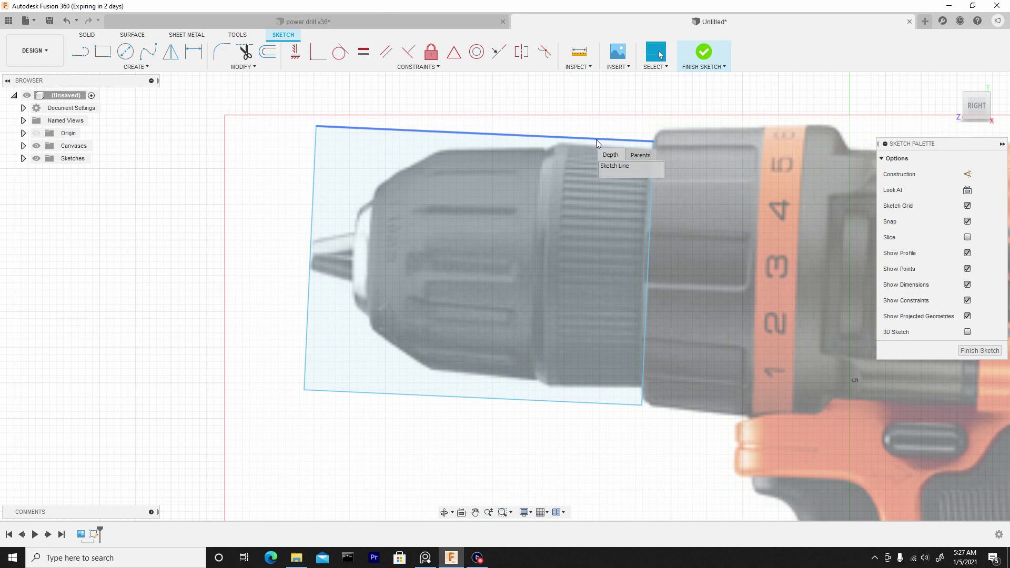
pyautogui.moveTo(581, 137); pyautogui.dragTo(579, 144)
pyautogui.press('Escape')
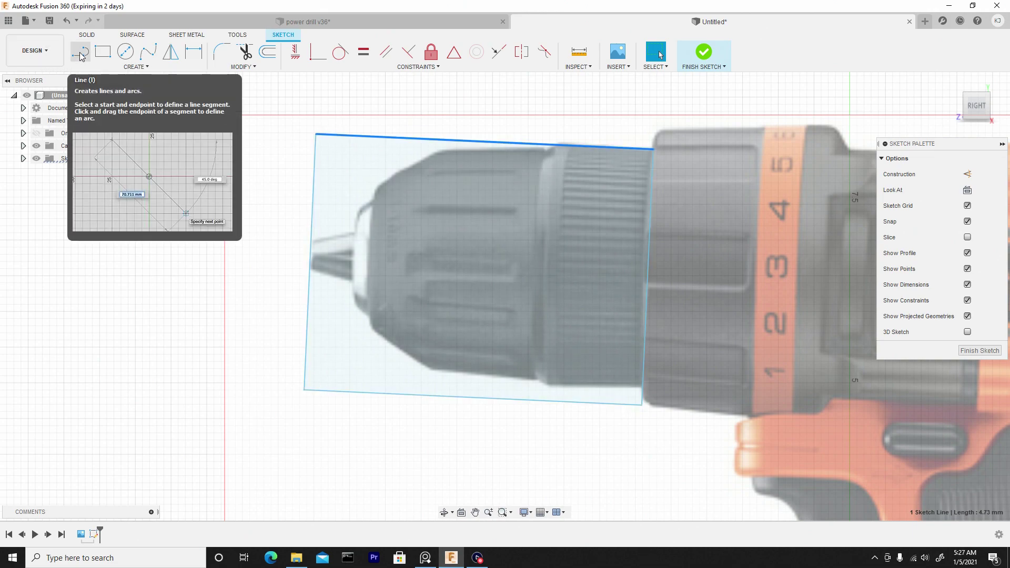
# Draw a line from the chuck tip to the rectangle's right edge along the chuck's axis.
pyautogui.click(142, 67)
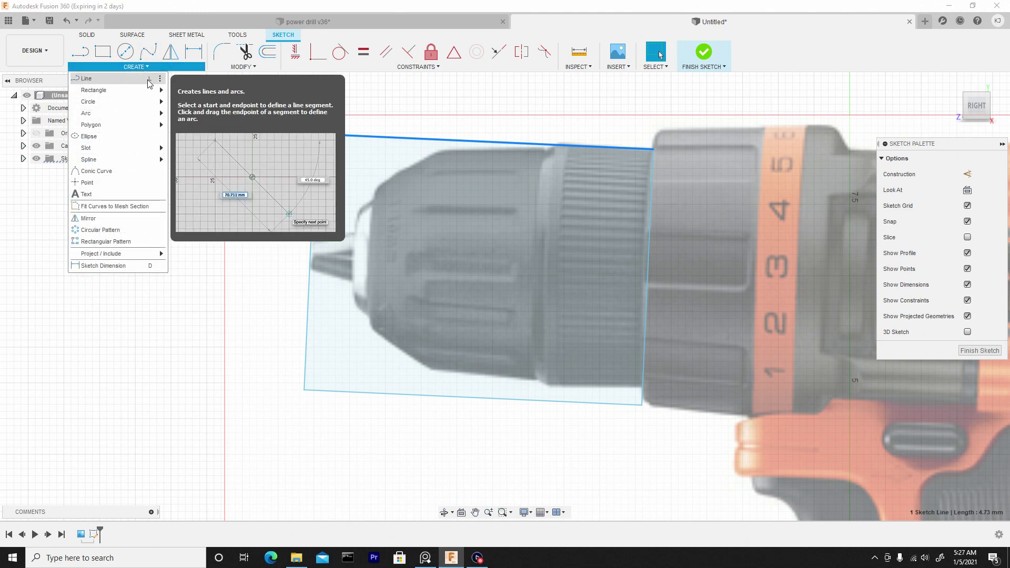
pyautogui.click(111, 83)
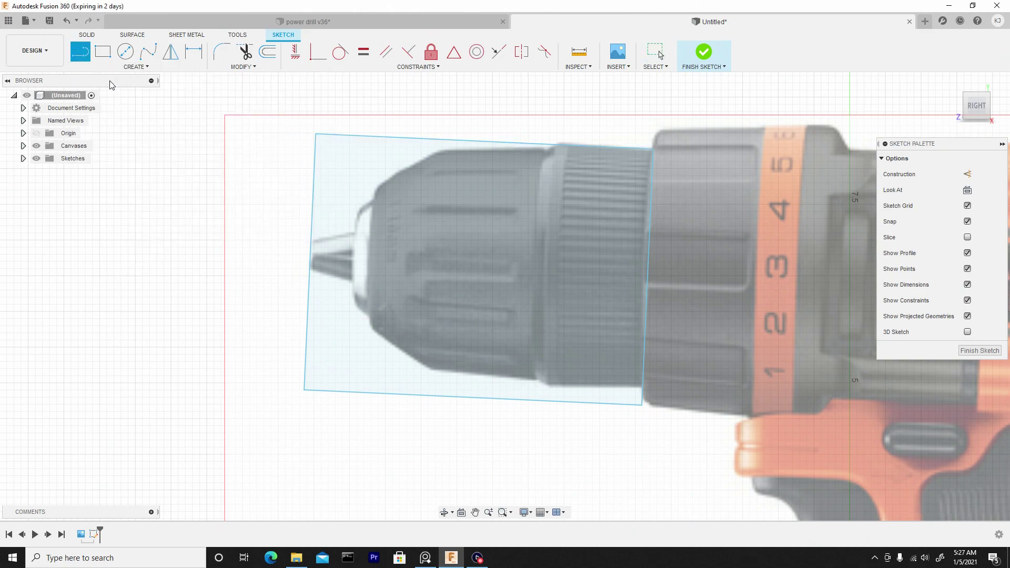
pyautogui.click(311, 261)
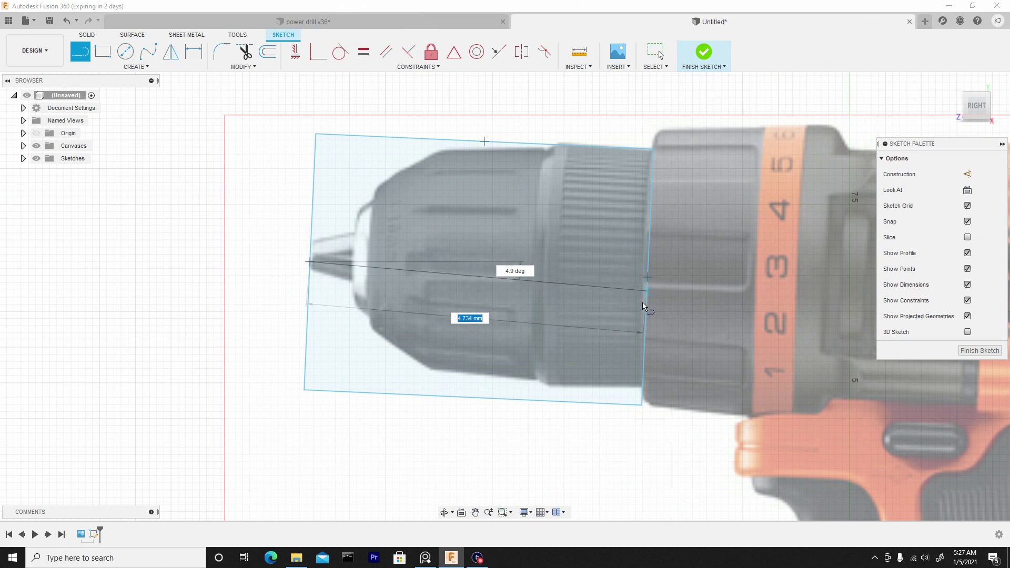
pyautogui.doubleClick(647, 273)
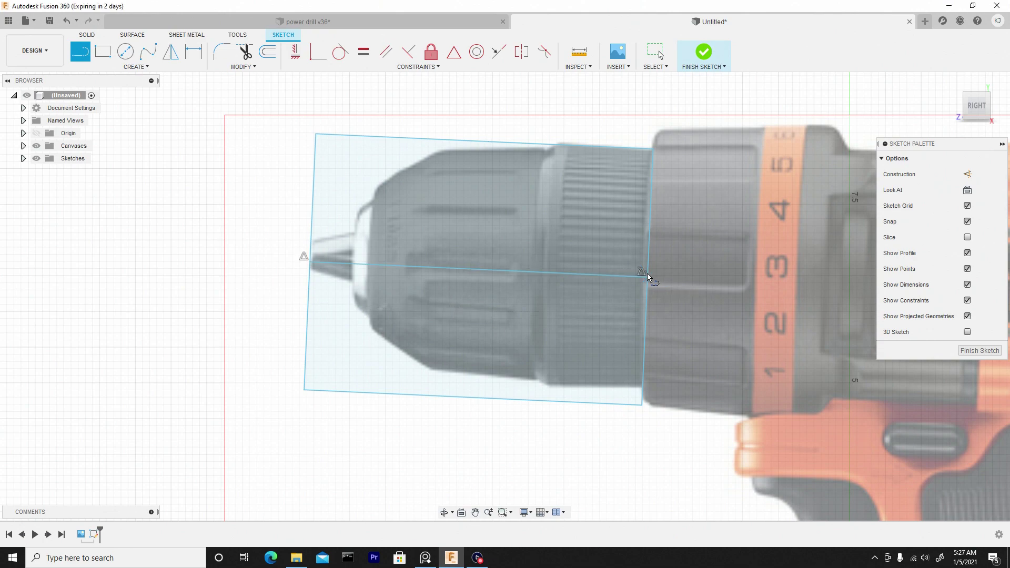
pyautogui.rightClick(436, 99)
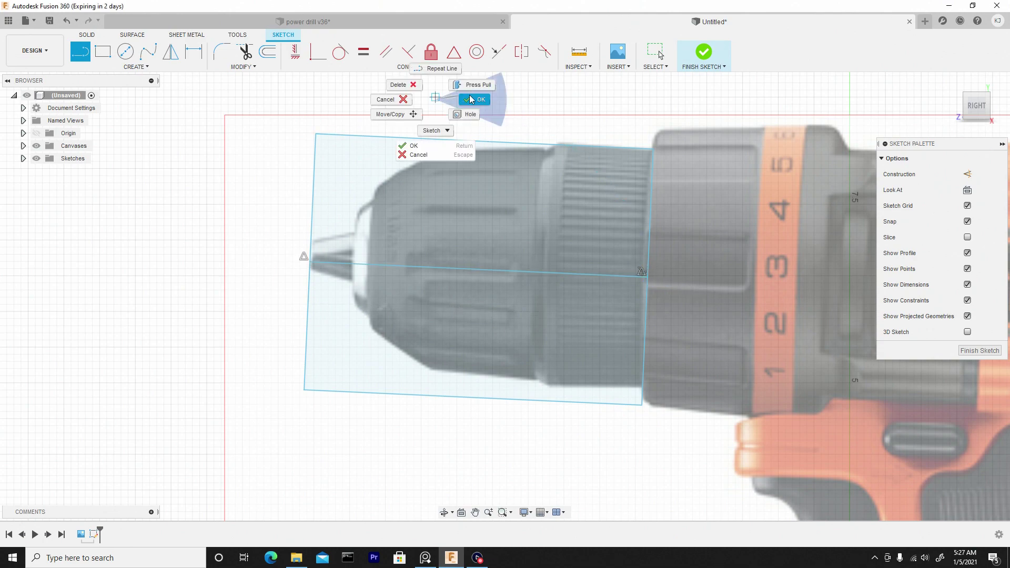
pyautogui.click(475, 100)
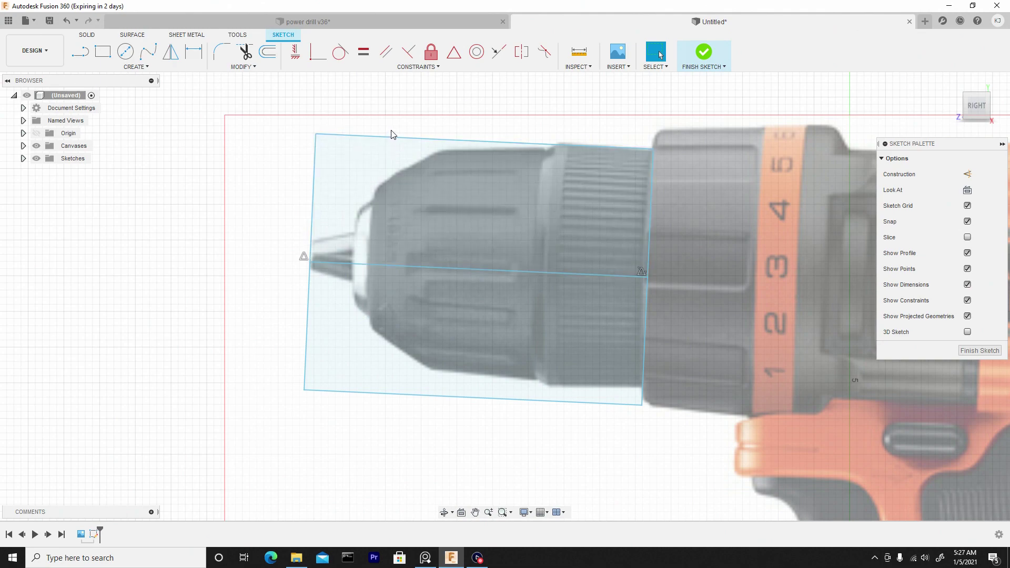
# Shift the 4.73 mm centre line slightly up onto the chuck's middle axis.
pyautogui.scroll(3, 368, 246)
pyautogui.scroll(-1, 361, 251)
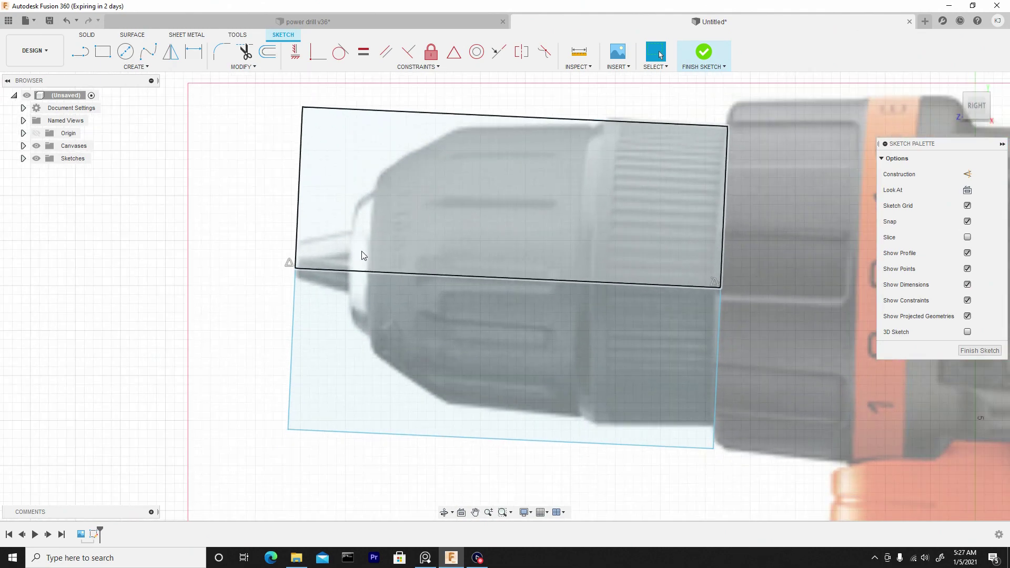
pyautogui.scroll(-2, 328, 265)
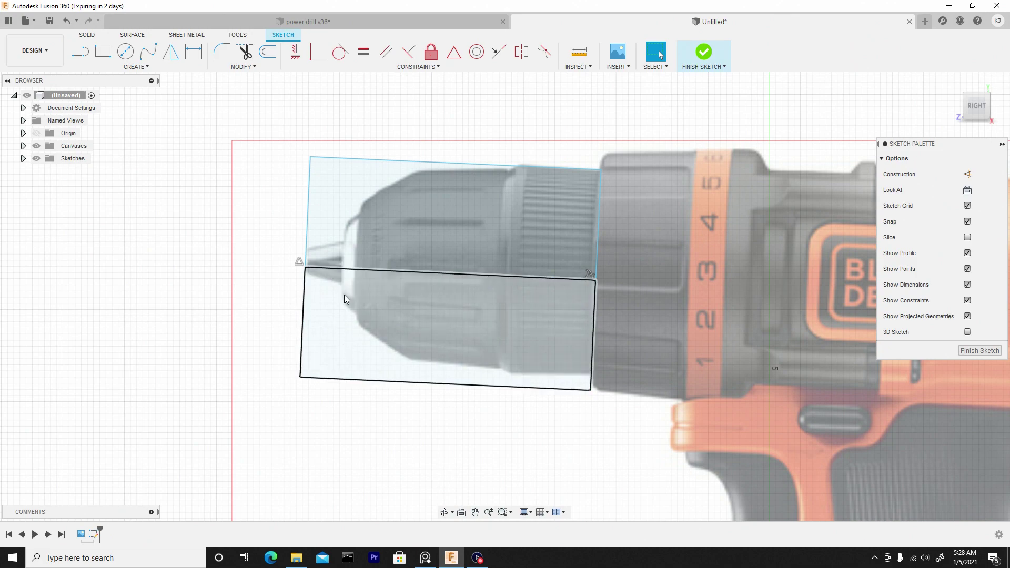
pyautogui.click(396, 269)
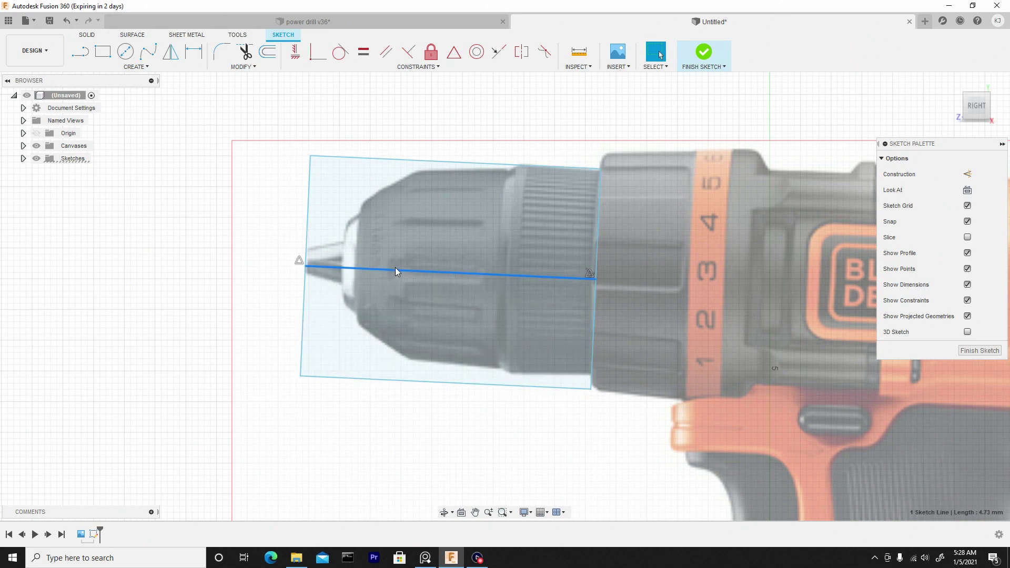
pyautogui.moveTo(396, 267); pyautogui.dragTo(396, 264)
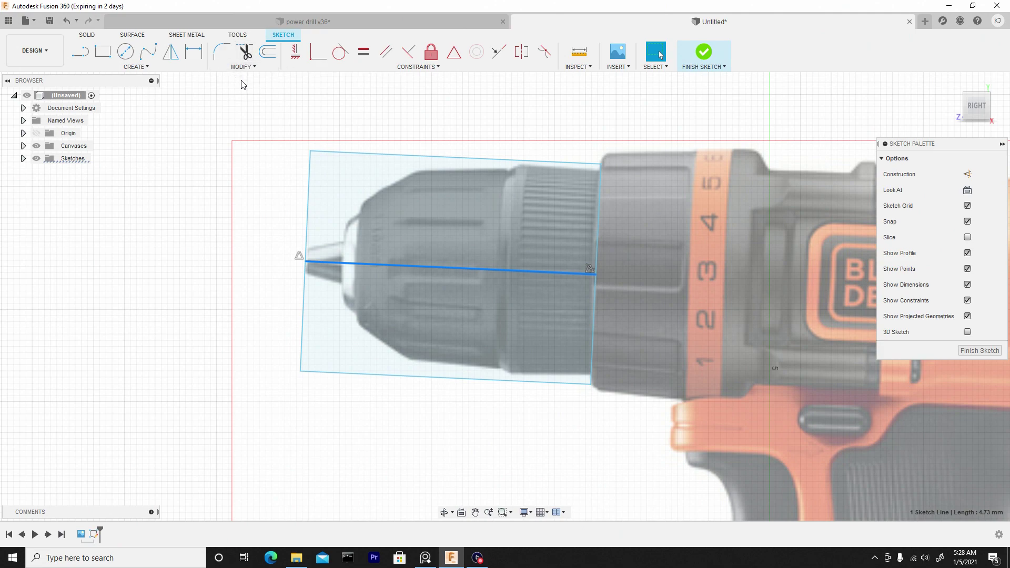
# Undo the accidental deletion of the centre line after a false start with Trim.
pyautogui.click(243, 66)
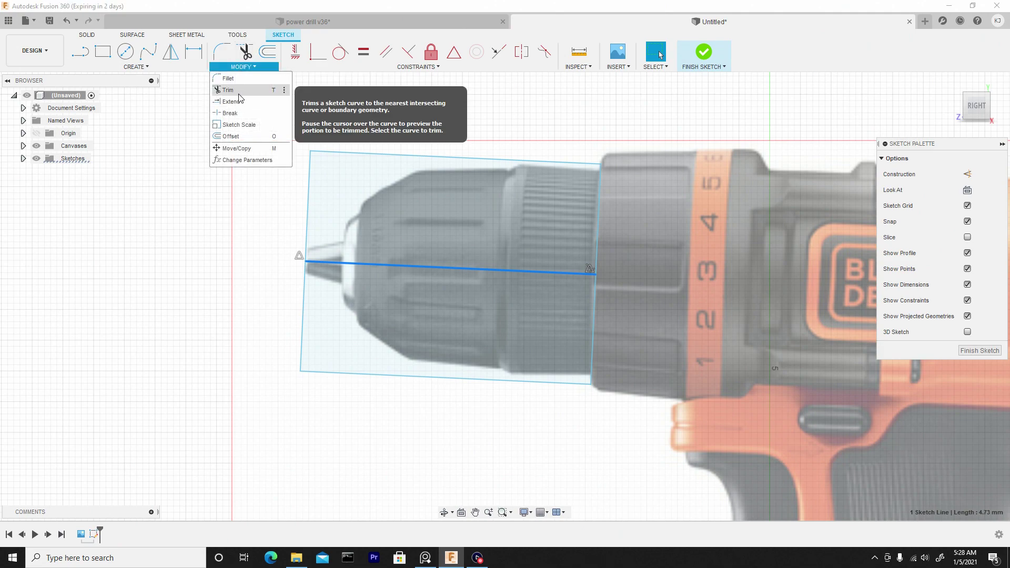
pyautogui.click(269, 96)
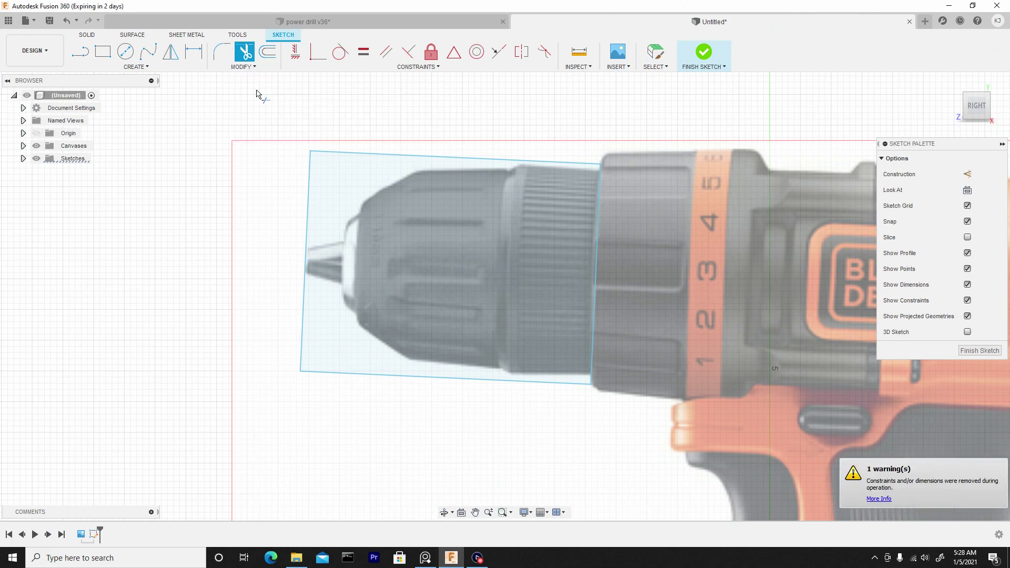
pyautogui.press('Escape')
pyautogui.click(317, 272)
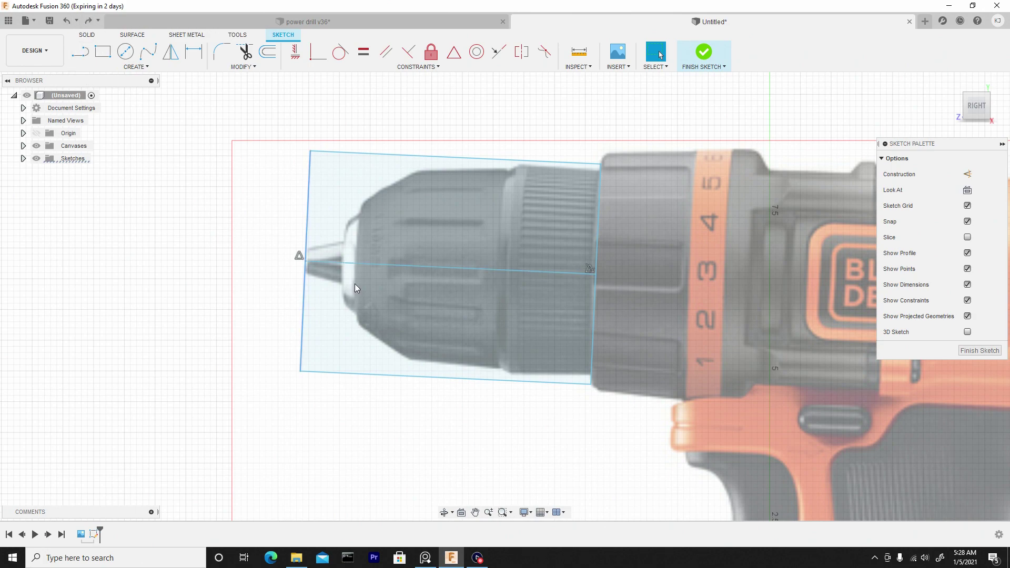
pyautogui.hotkey('ctrl', 'z')
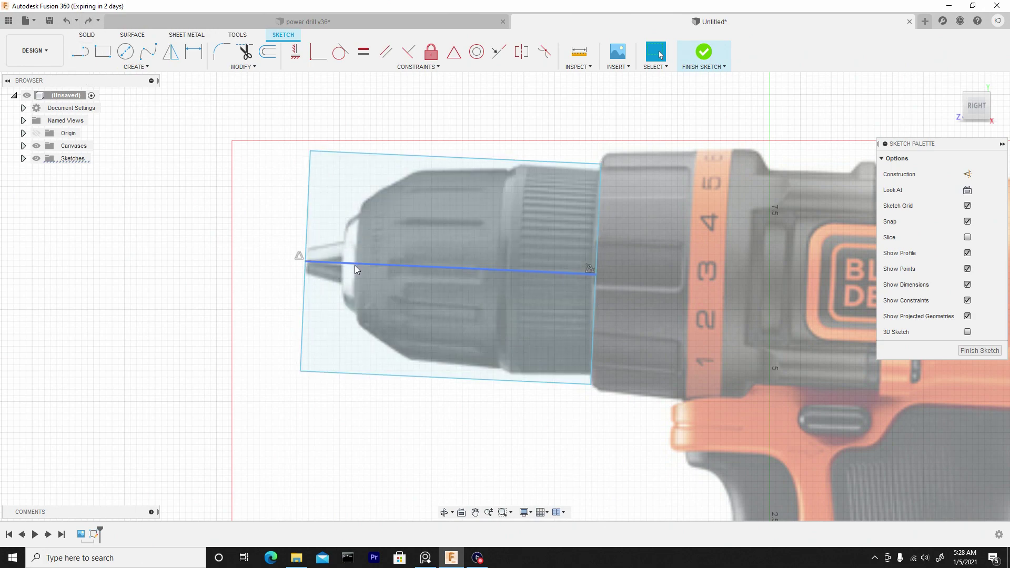
# Trim off the rectangle's bottom edge and the lower portions of its left and right edges.
pyautogui.click(357, 262)
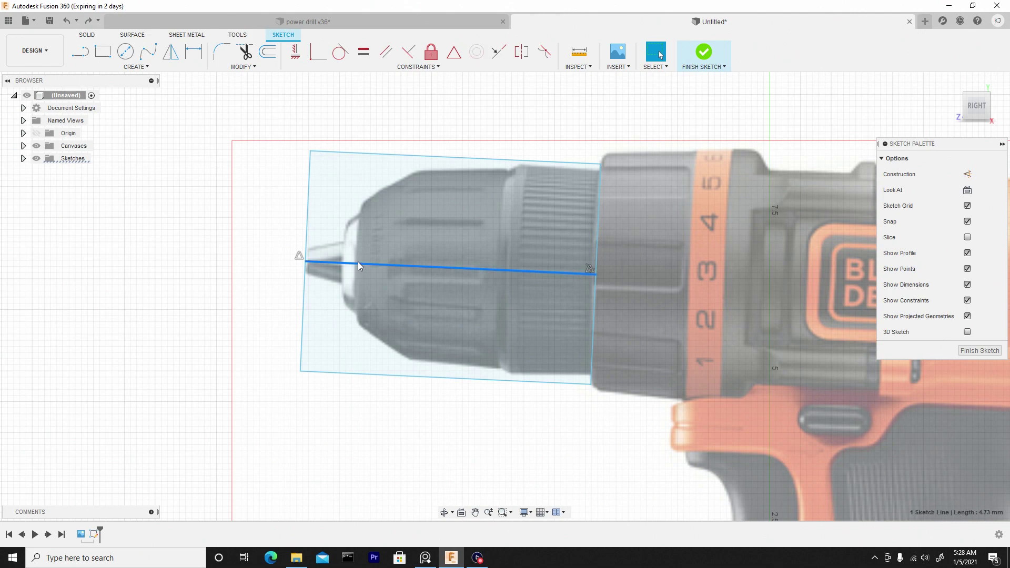
pyautogui.keyDown('shift'); pyautogui.click(303, 294); pyautogui.keyUp('shift')
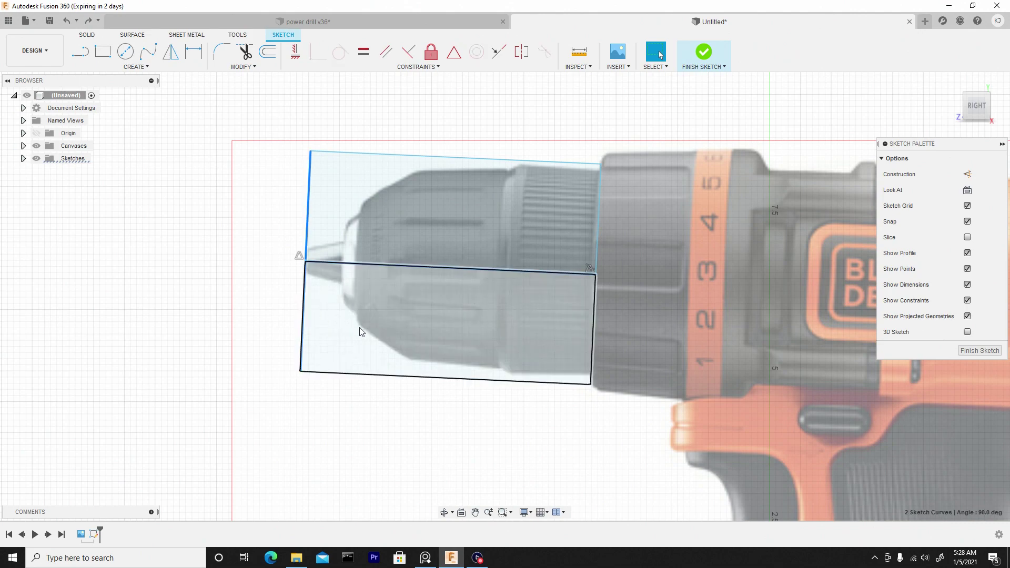
pyautogui.click(245, 51)
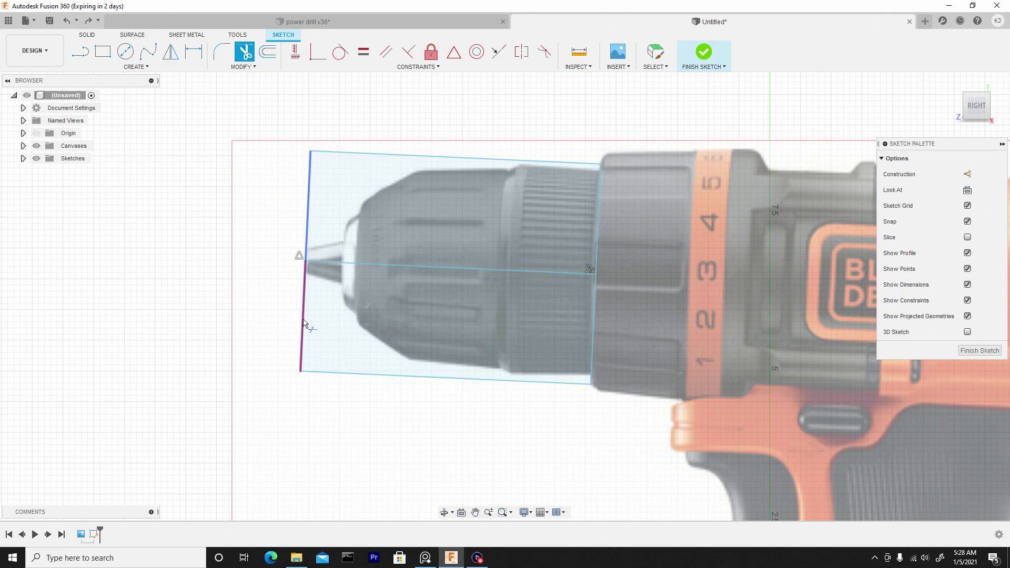
pyautogui.click(387, 375)
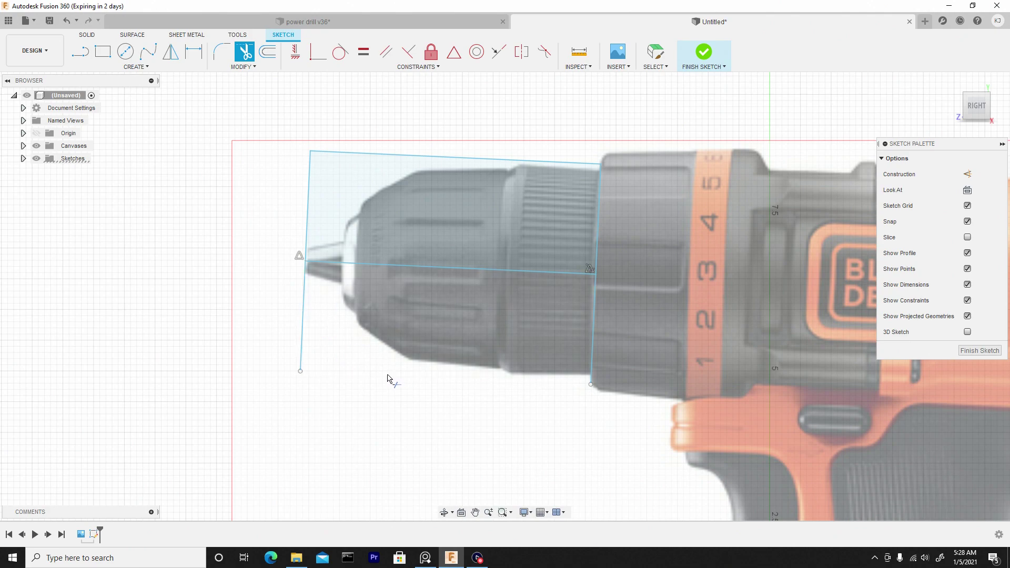
pyautogui.click(302, 330)
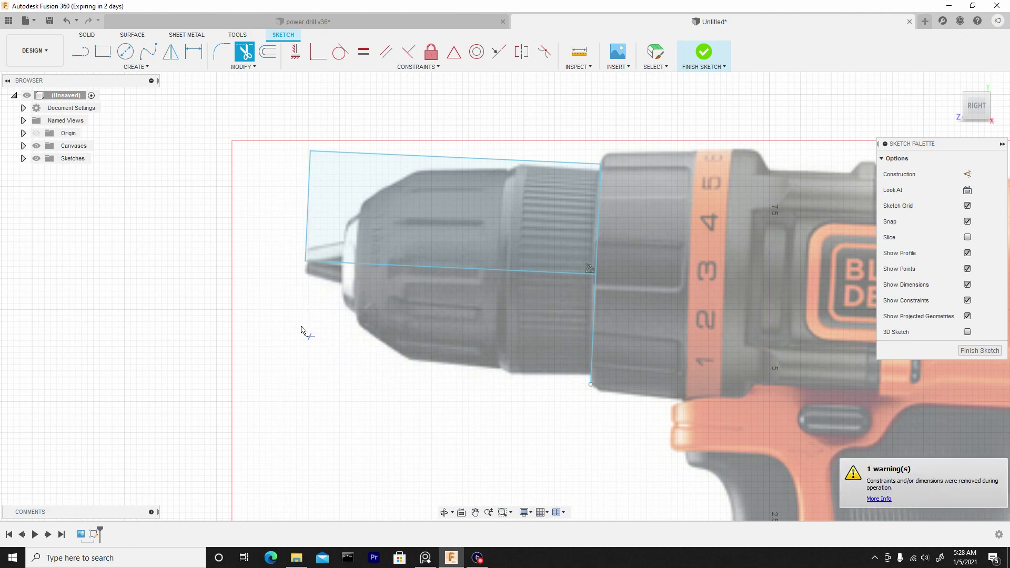
pyautogui.click(592, 323)
# Start a line chain at the left edge, tracing the drill bit slope and chuck nose.
pyautogui.click(80, 52)
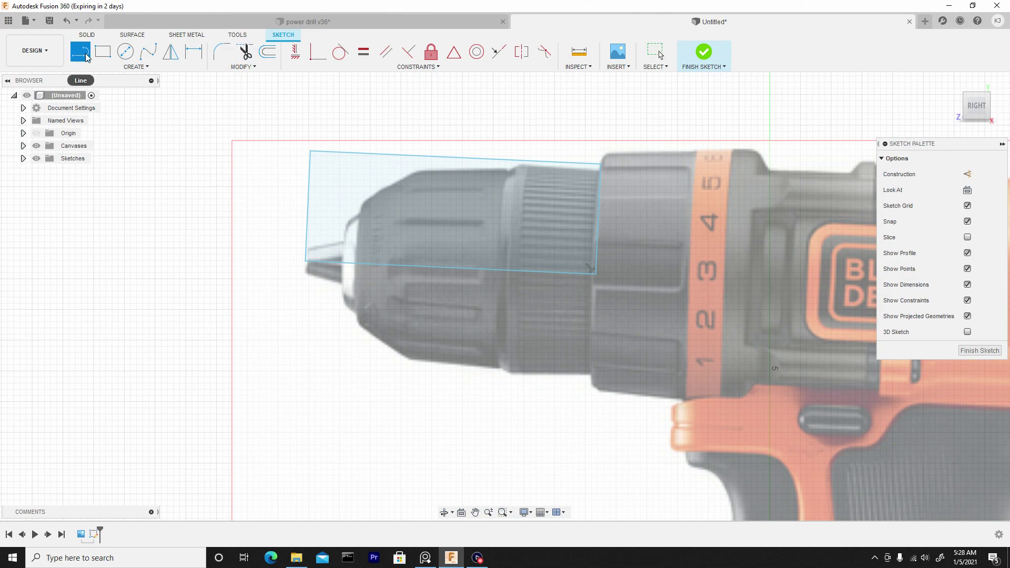
pyautogui.scroll(2, 341, 263)
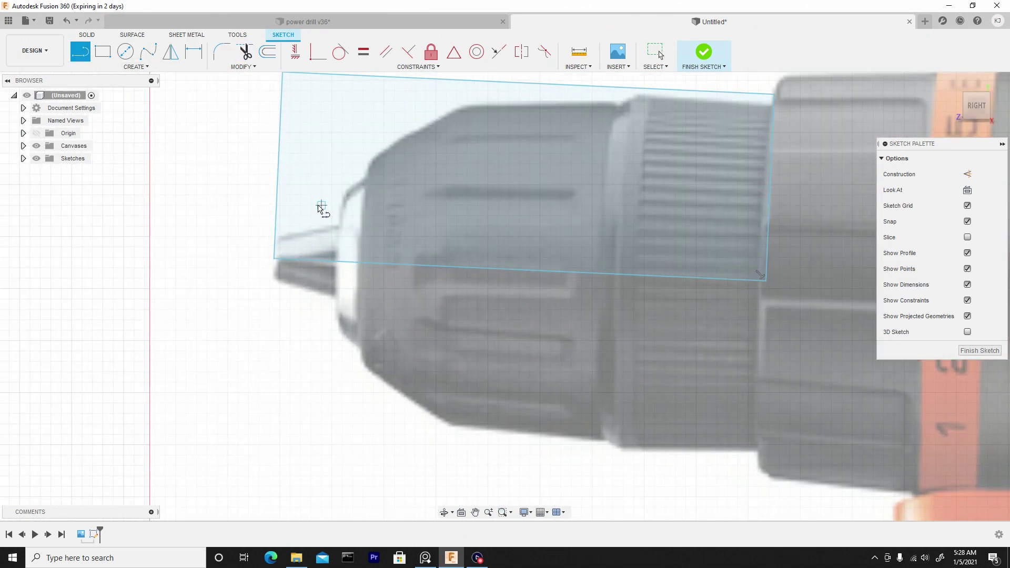
pyautogui.scroll(2, 326, 207)
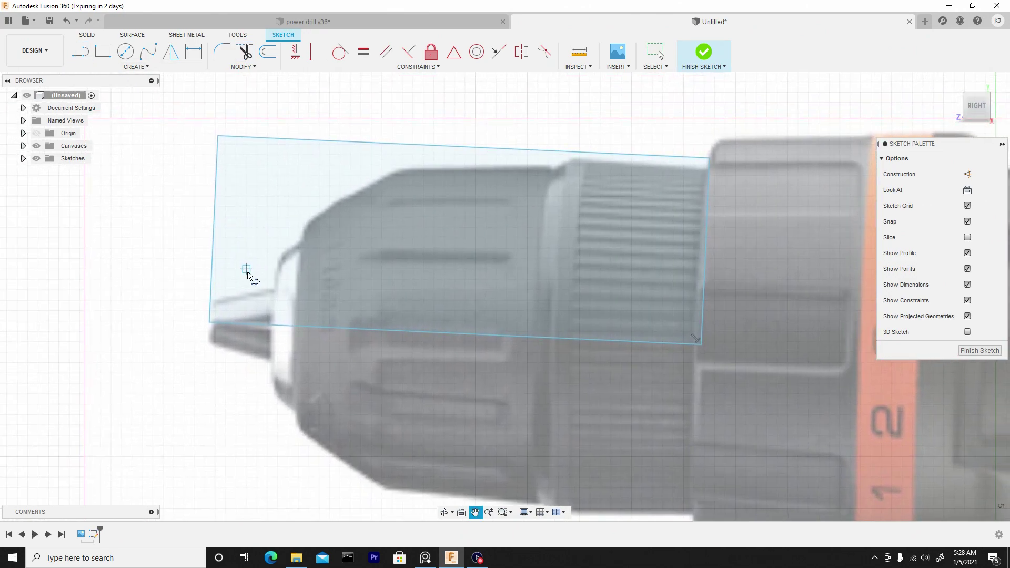
pyautogui.click(213, 303)
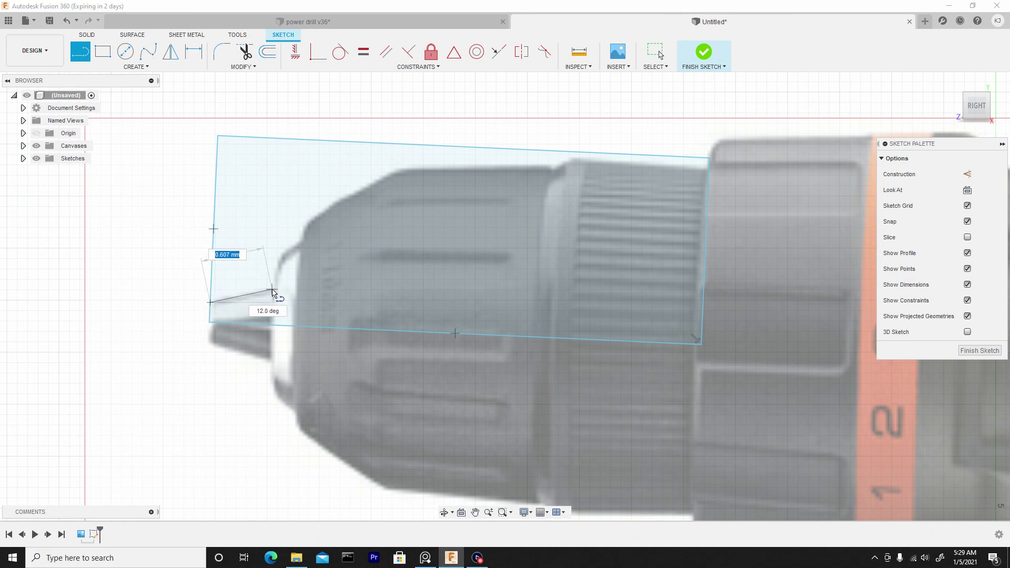
pyautogui.scroll(3, 273, 293)
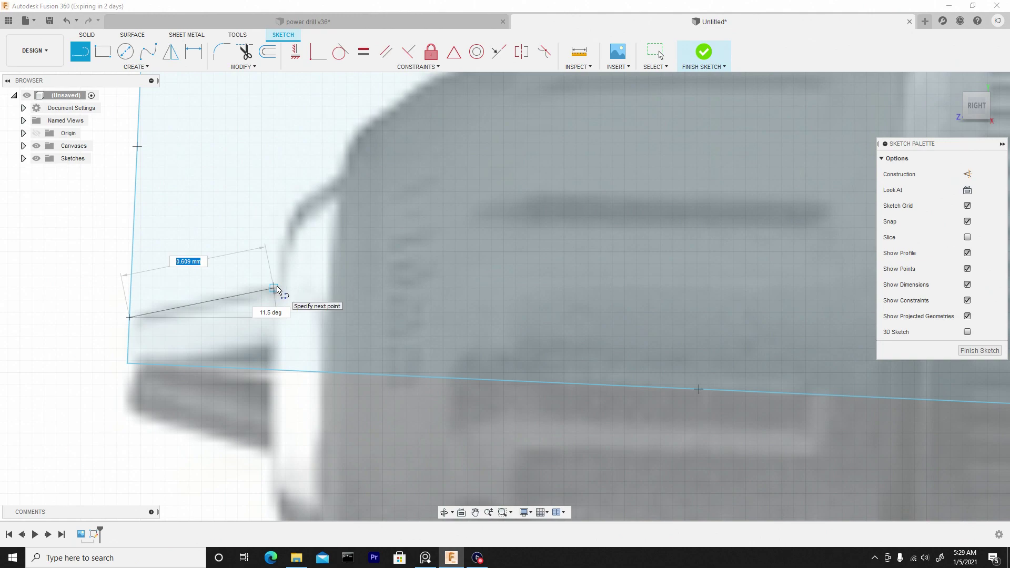
pyautogui.click(280, 286)
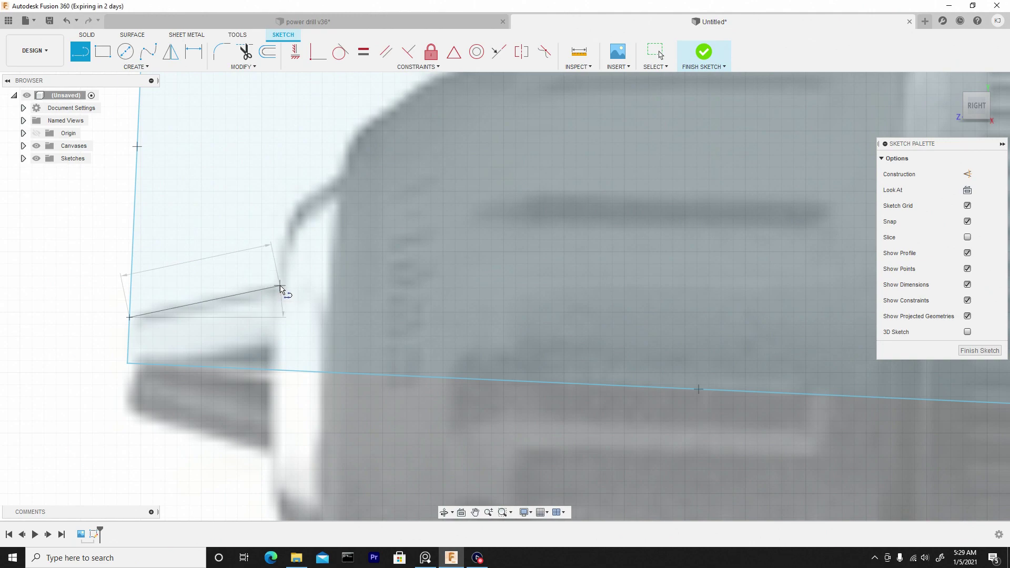
pyautogui.click(285, 227)
pyautogui.click(345, 167)
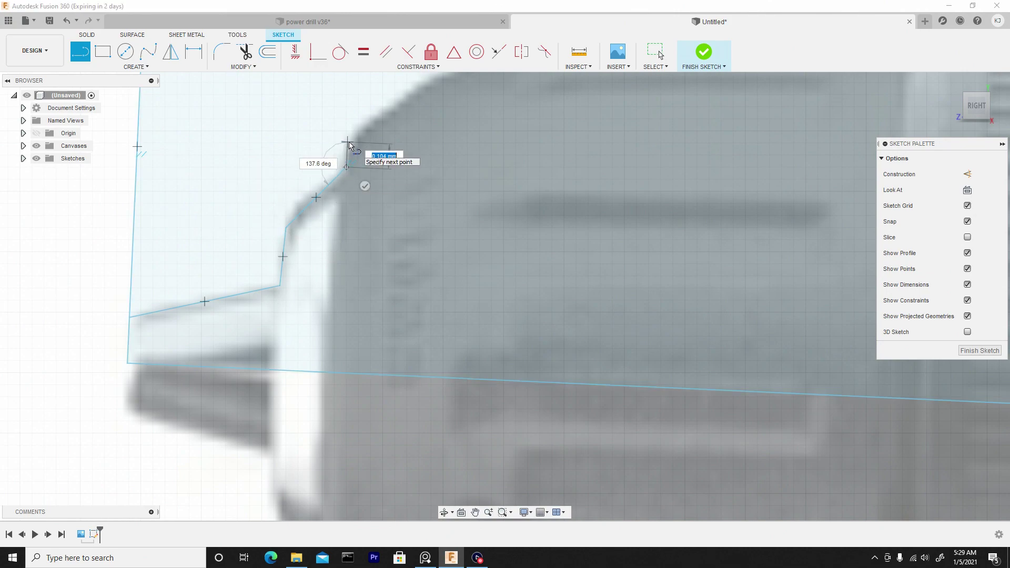
# Continue the outline along the tapered shoulder and flat top, closing it on the top edge.
pyautogui.scroll(-2, 375, 125)
pyautogui.moveTo(375, 124); pyautogui.dragTo(200, 276, button='middle')
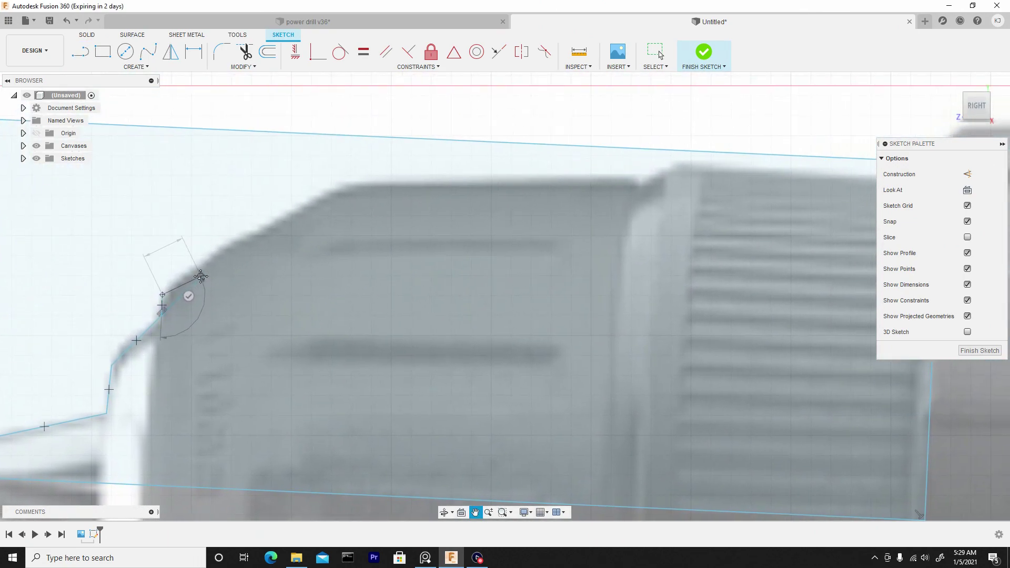
pyautogui.click(347, 184)
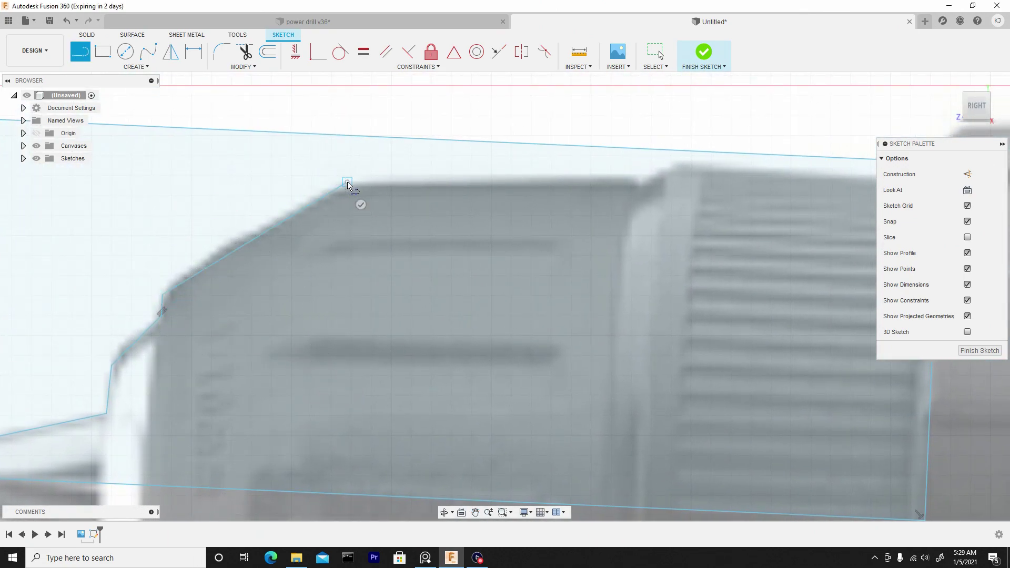
pyautogui.click(648, 179)
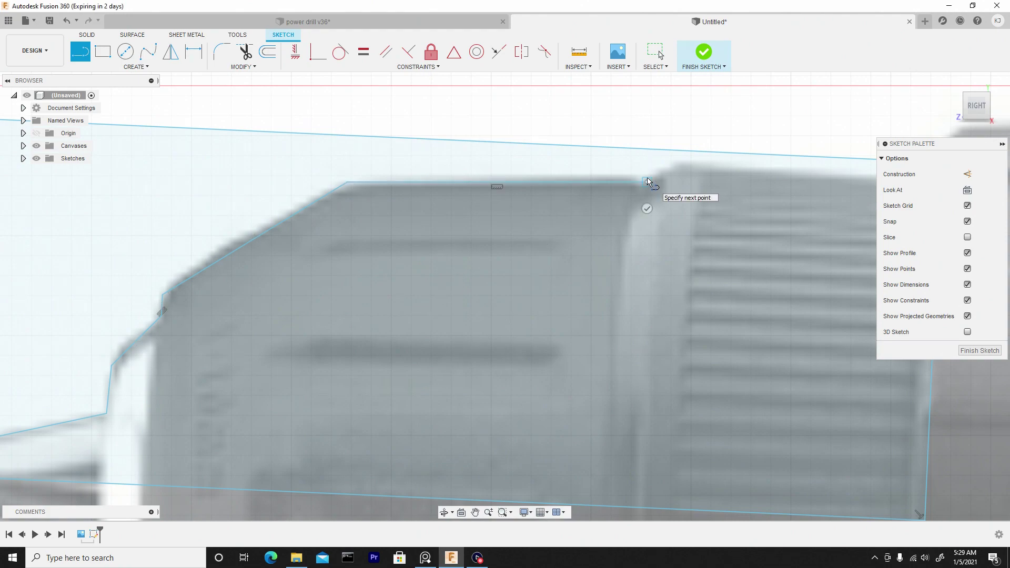
pyautogui.click(684, 159)
pyautogui.scroll(-2, 681, 162)
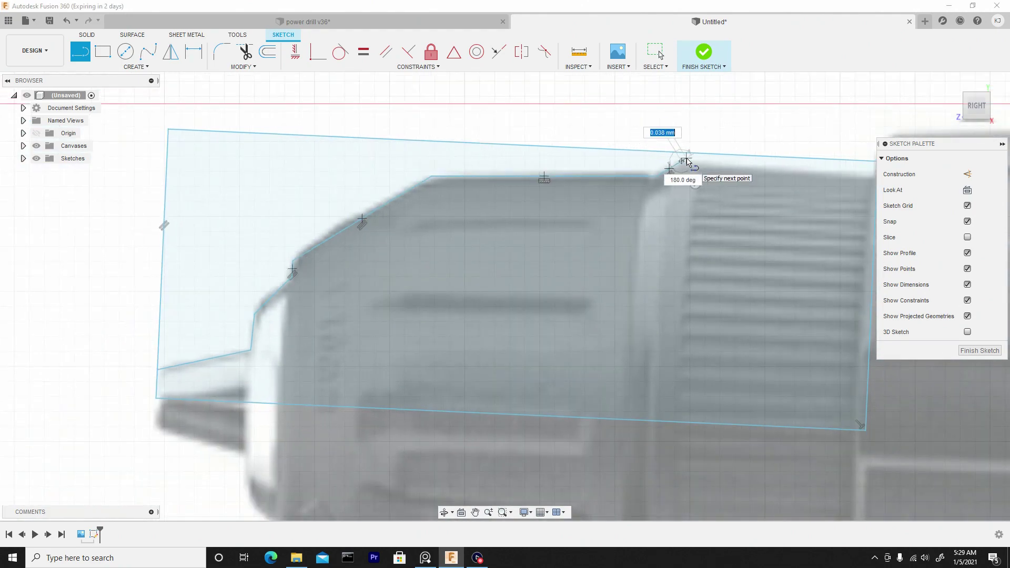
pyautogui.press('Escape')
pyautogui.moveTo(676, 162); pyautogui.dragTo(576, 165, button='middle')
pyautogui.moveTo(403, 157); pyautogui.dragTo(595, 167)
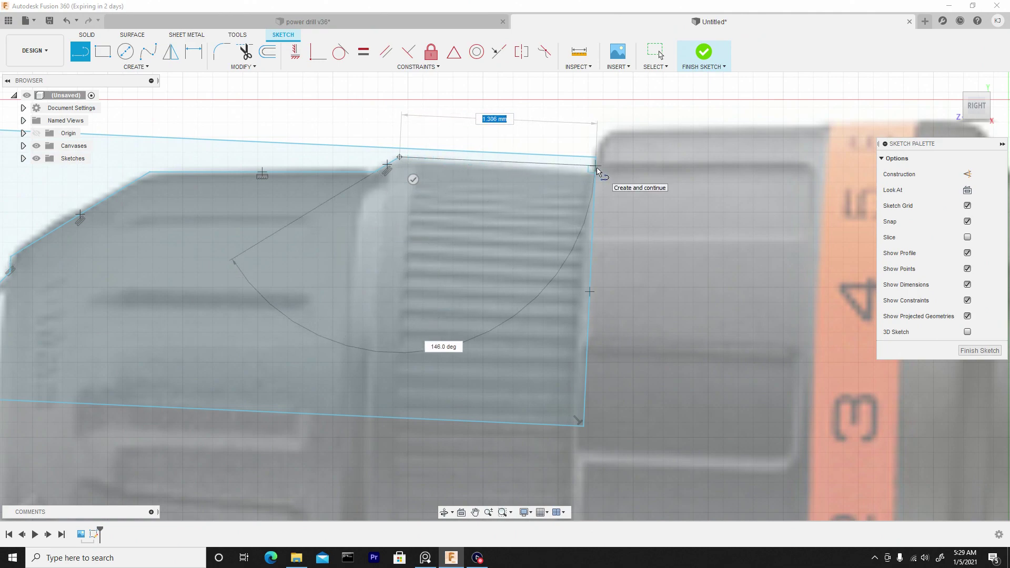
pyautogui.press('Escape')
pyautogui.scroll(-3, 252, 135)
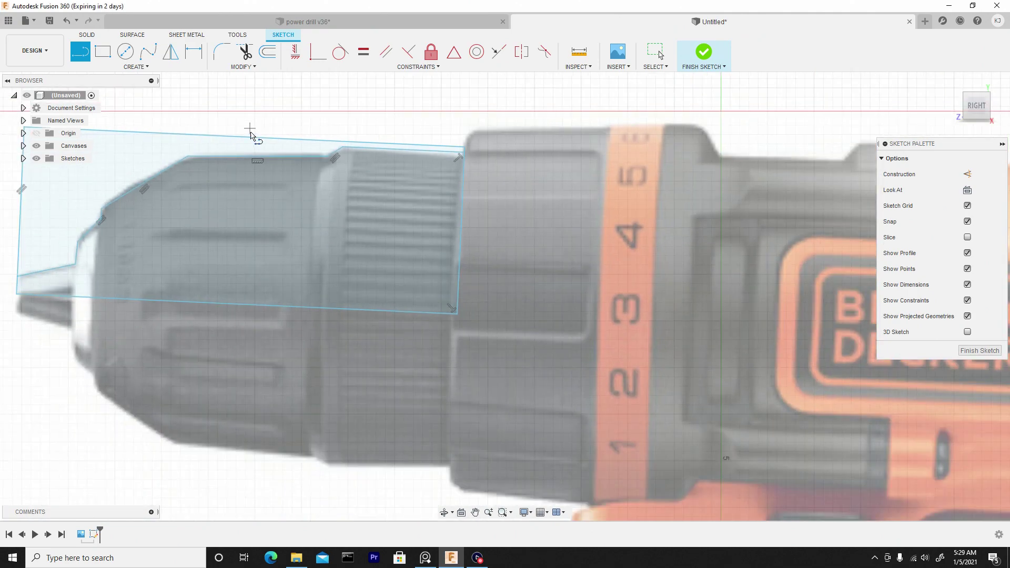
pyautogui.moveTo(252, 136)
pyautogui.mouseDown(button='middle')
pyautogui.moveTo(326, 177)
pyautogui.moveTo(451, 219)
pyautogui.mouseUp(button='middle')
pyautogui.press('l')
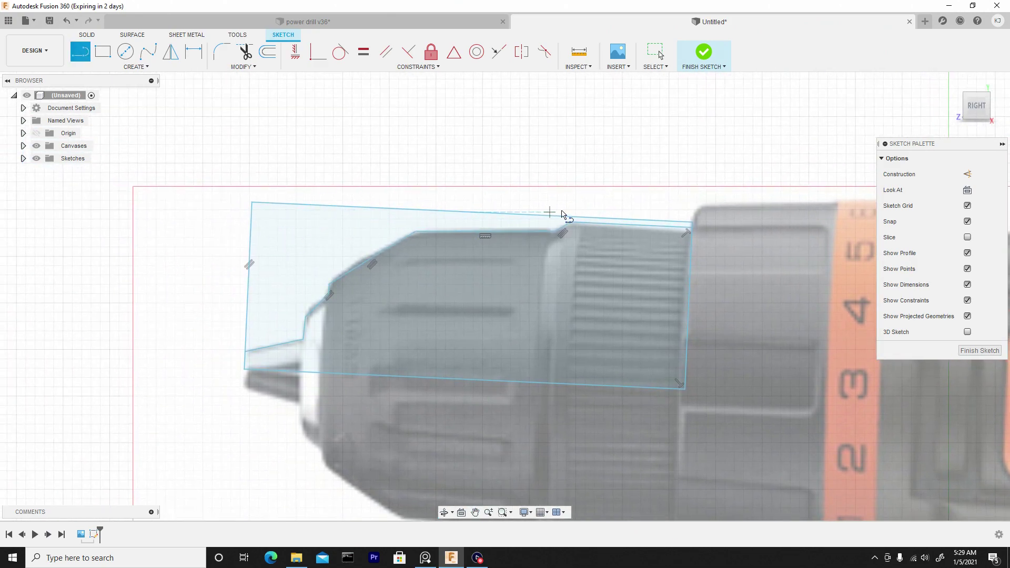
# End the line drawing of the chuck outline and return to selection.
pyautogui.rightClick(324, 142)
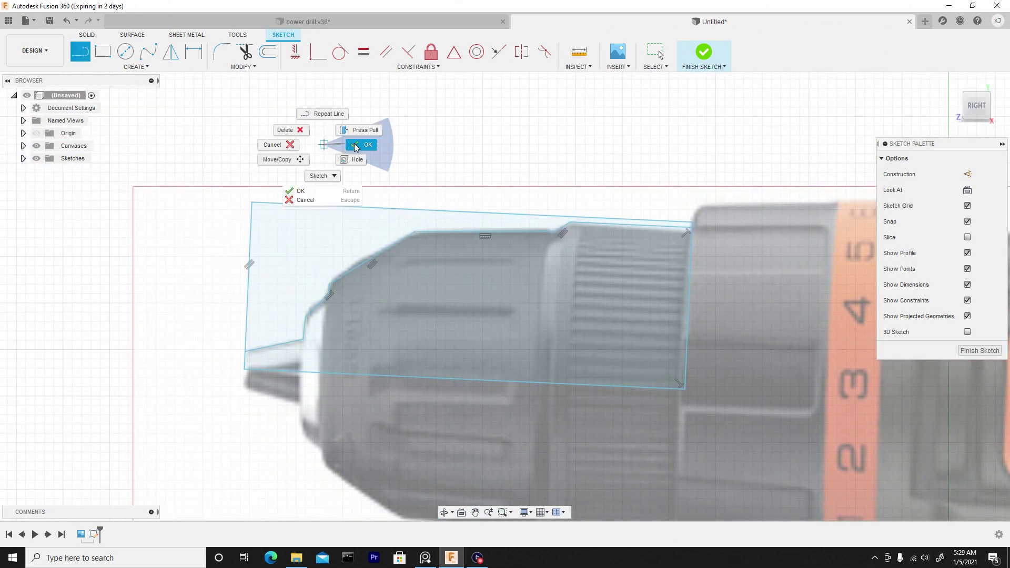
pyautogui.click(349, 143)
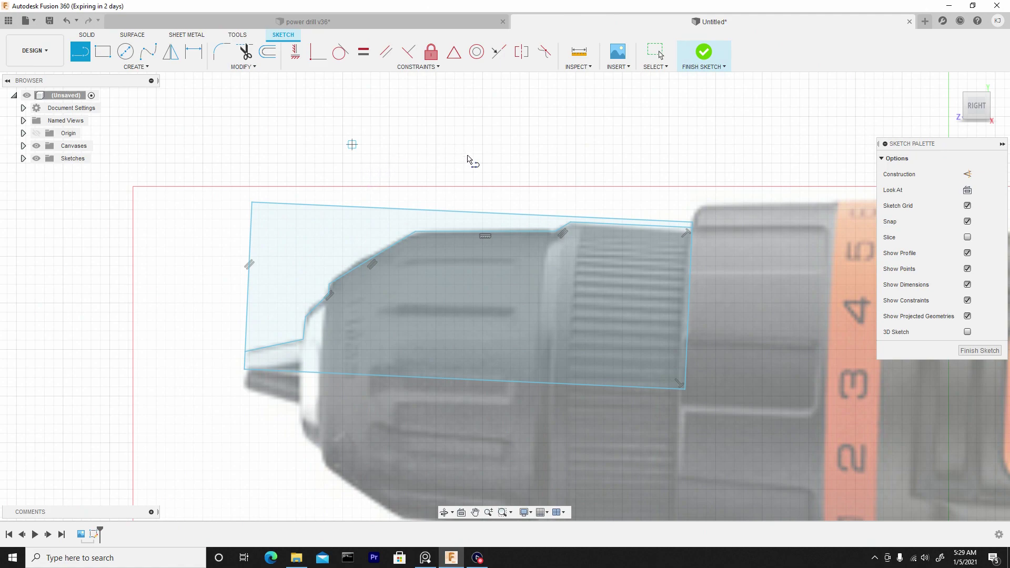
pyautogui.press('Escape')
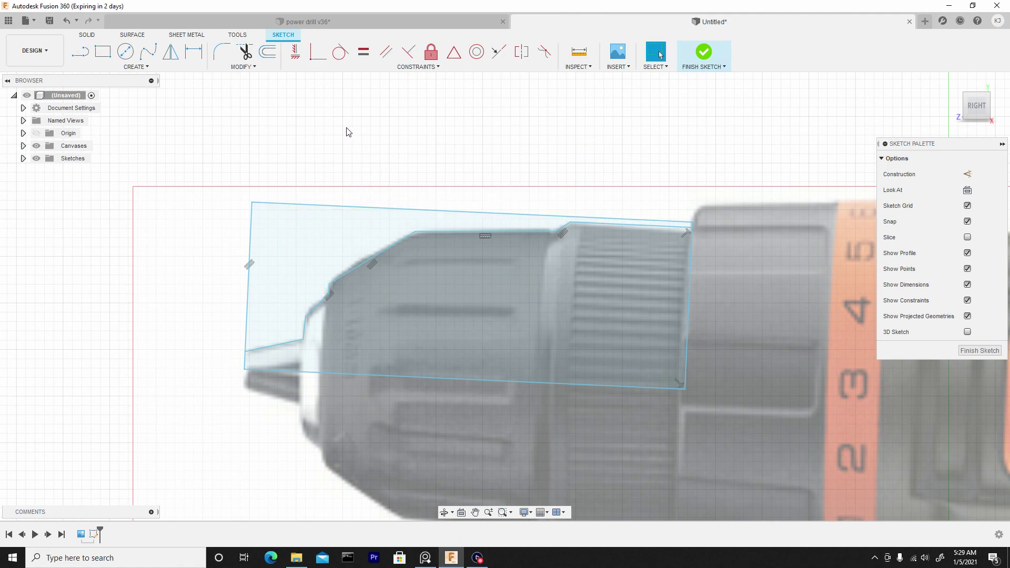
# Trim off the rectangle's top edge and left vertical line from the chuck profile.
pyautogui.click(244, 53)
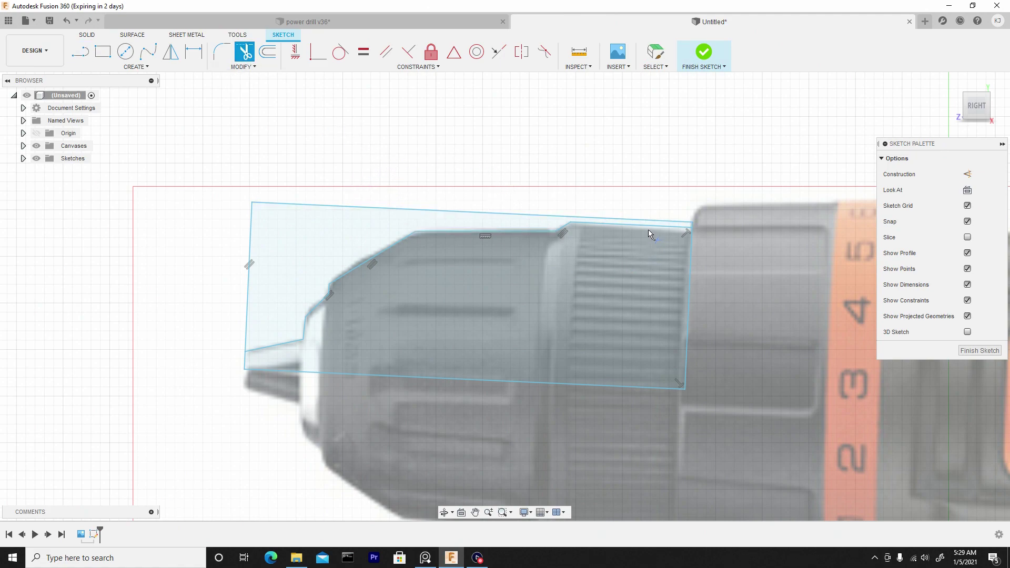
pyautogui.click(572, 223)
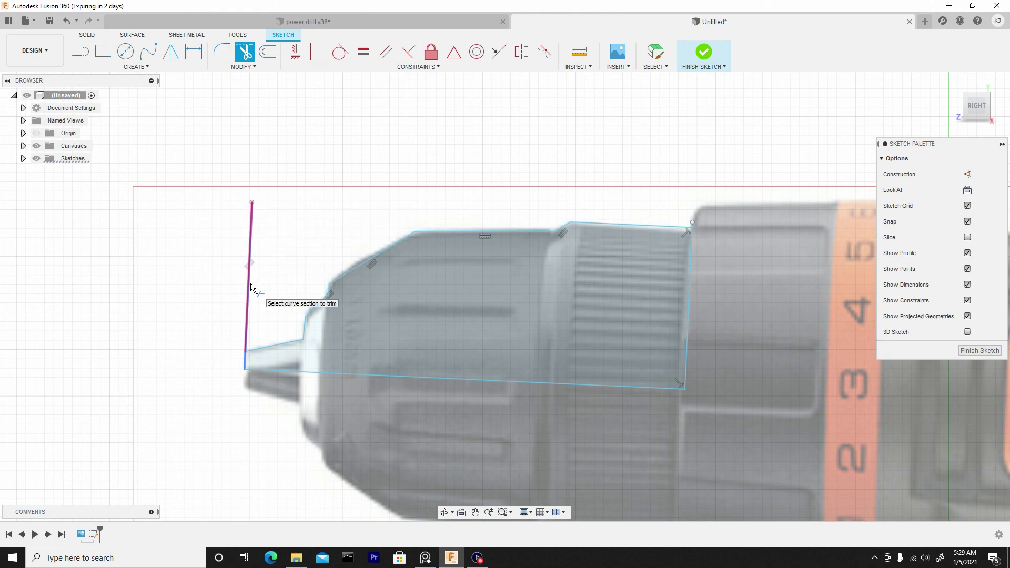
pyautogui.click(251, 284)
pyautogui.rightClick(287, 249)
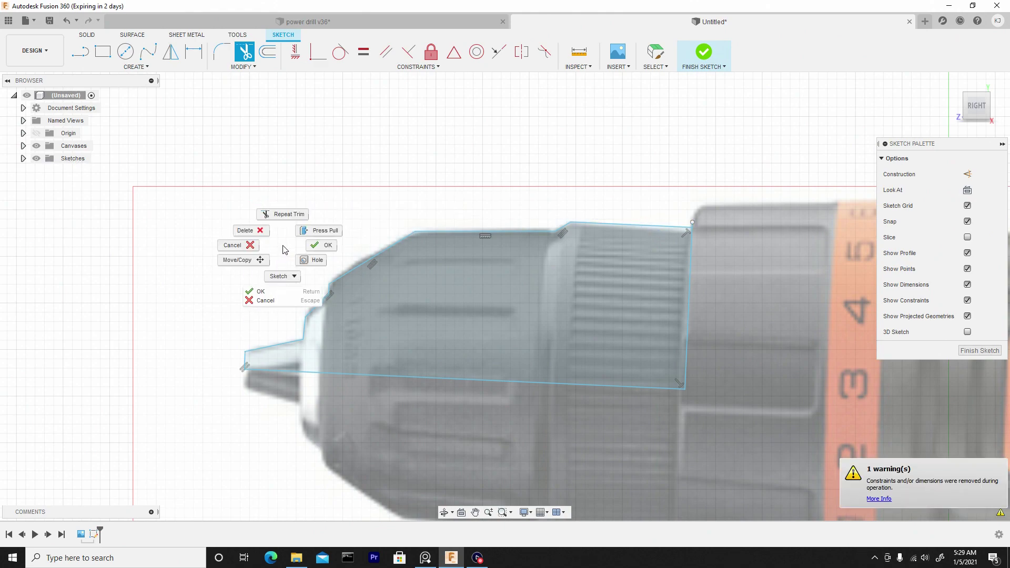
pyautogui.click(314, 248)
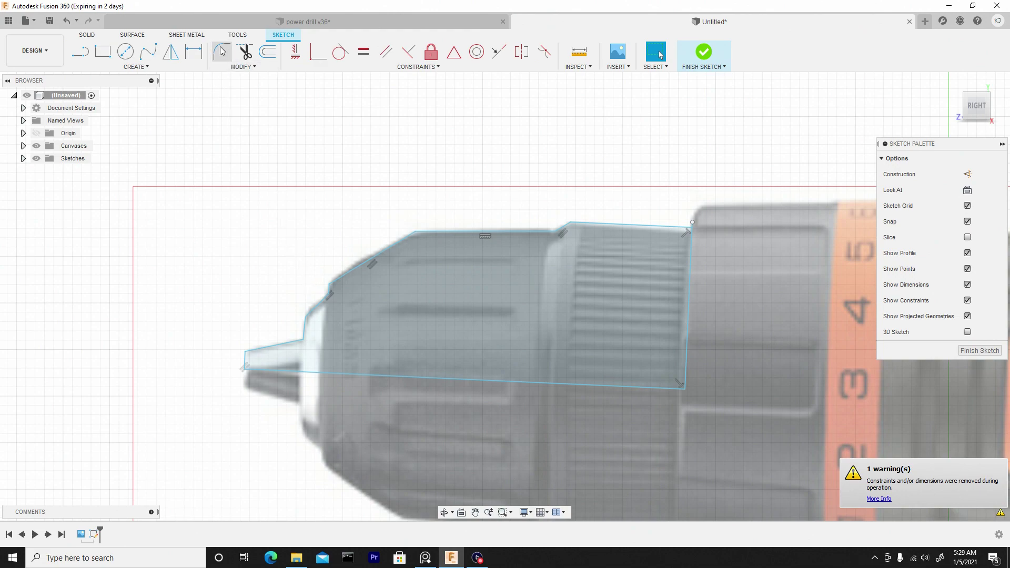
# Apply a 0.40 mm sketch fillet to the corner just behind the chuck tip.
pyautogui.click(241, 67)
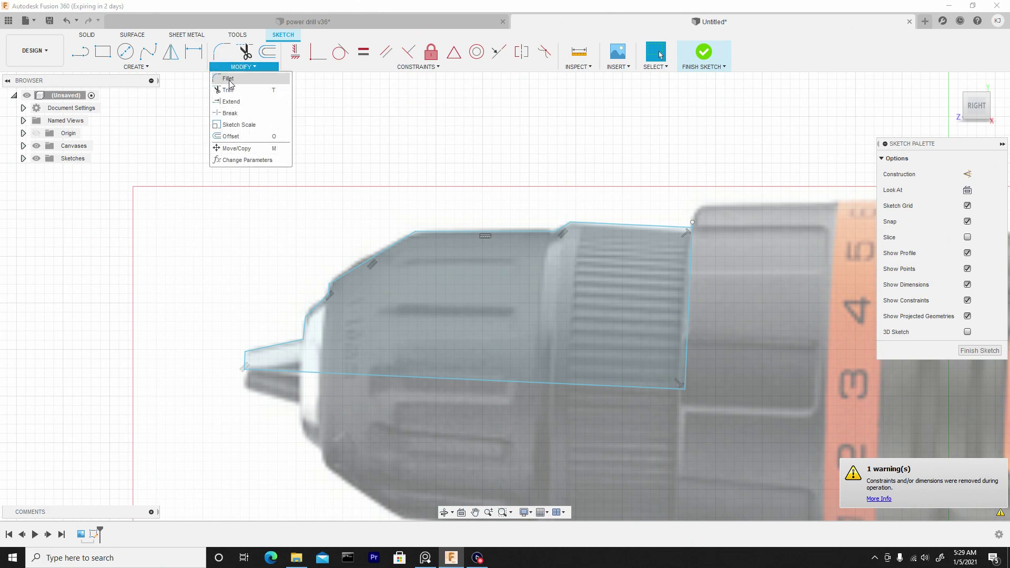
pyautogui.click(229, 79)
pyautogui.scroll(6, 303, 337)
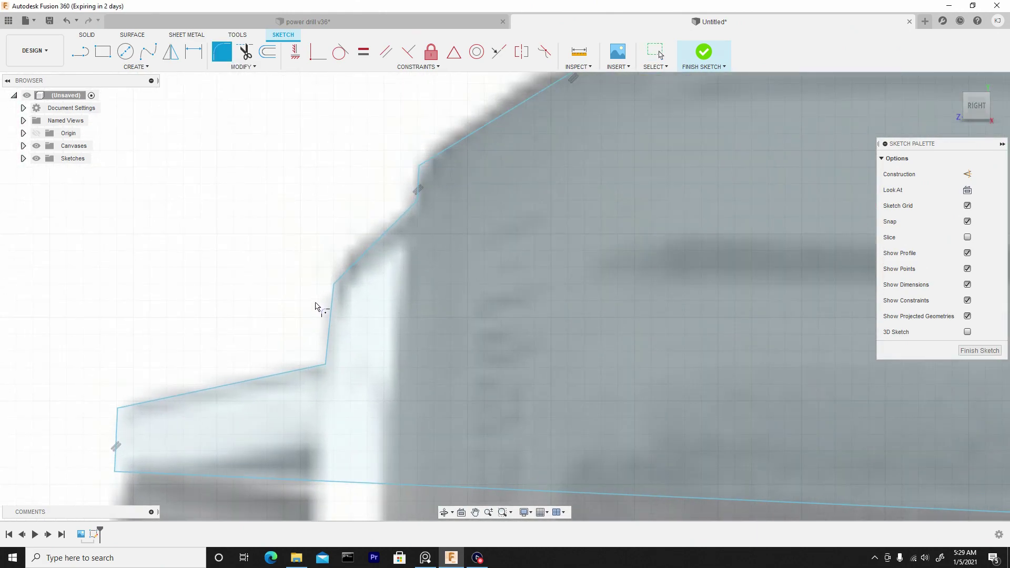
pyautogui.click(345, 273)
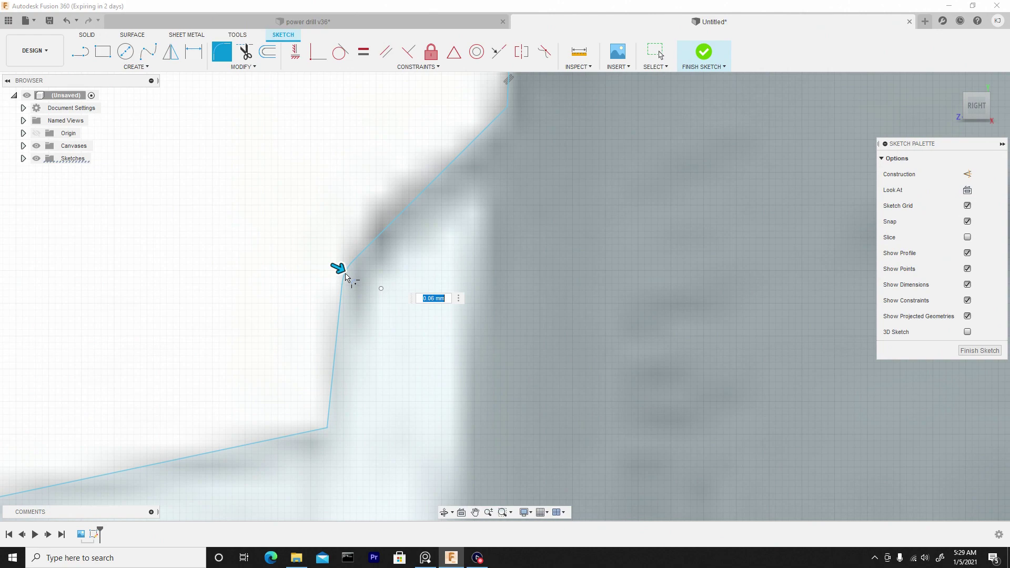
pyautogui.moveTo(341, 271); pyautogui.dragTo(351, 274)
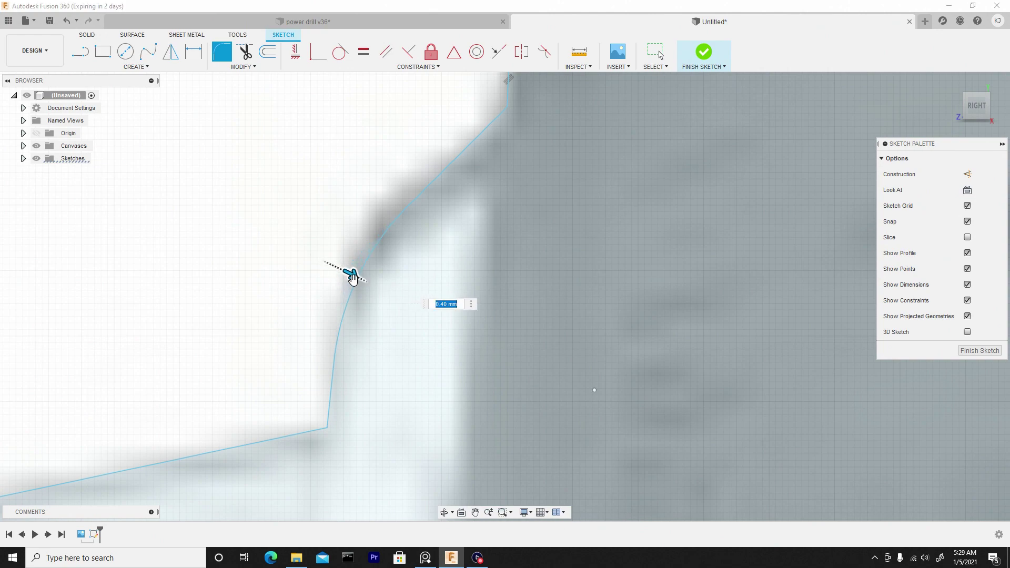
pyautogui.scroll(-2, 326, 237)
pyautogui.scroll(-3, 326, 237)
pyautogui.scroll(3, 316, 252)
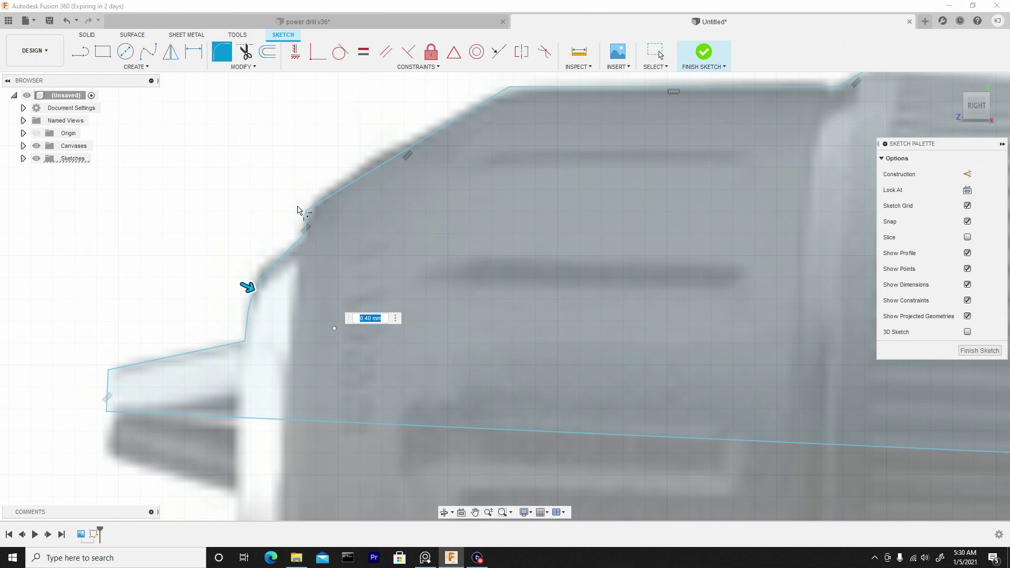
pyautogui.scroll(-3, 280, 335)
pyautogui.rightClick(255, 222)
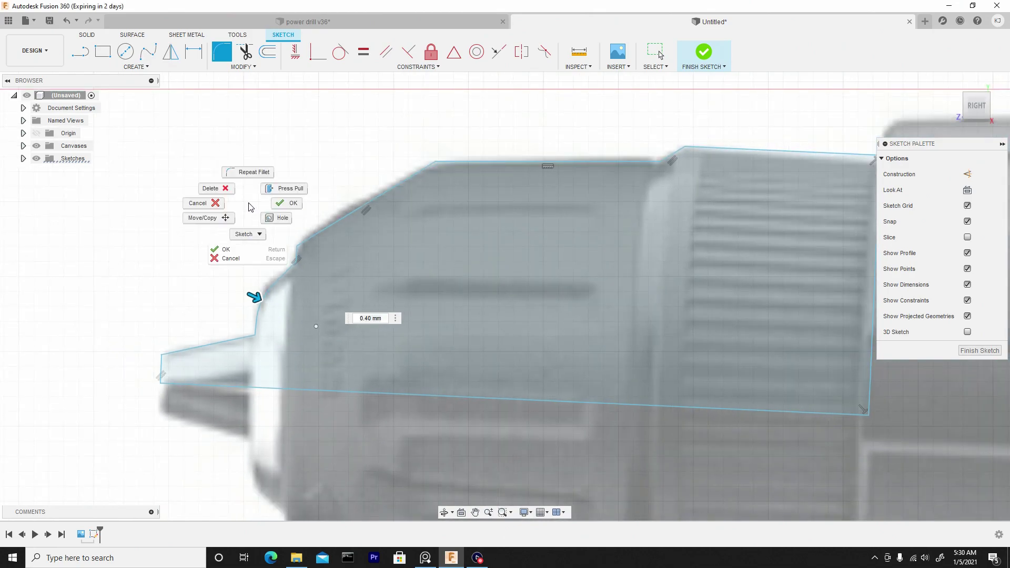
pyautogui.click(285, 204)
pyautogui.scroll(-5, 254, 203)
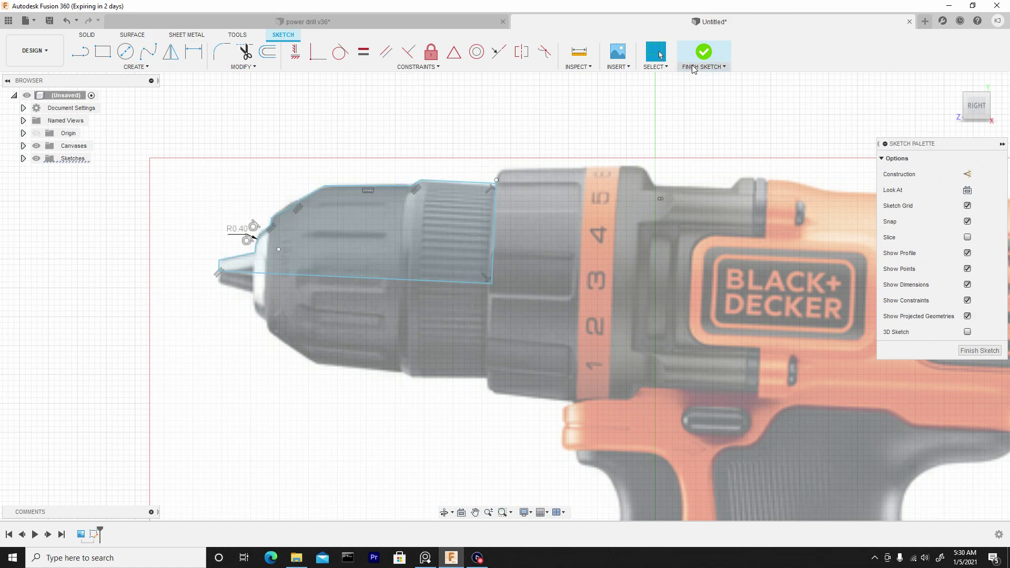
# Finish the chuck sketch and start a Revolve with the half-profile selected.
pyautogui.click(704, 52)
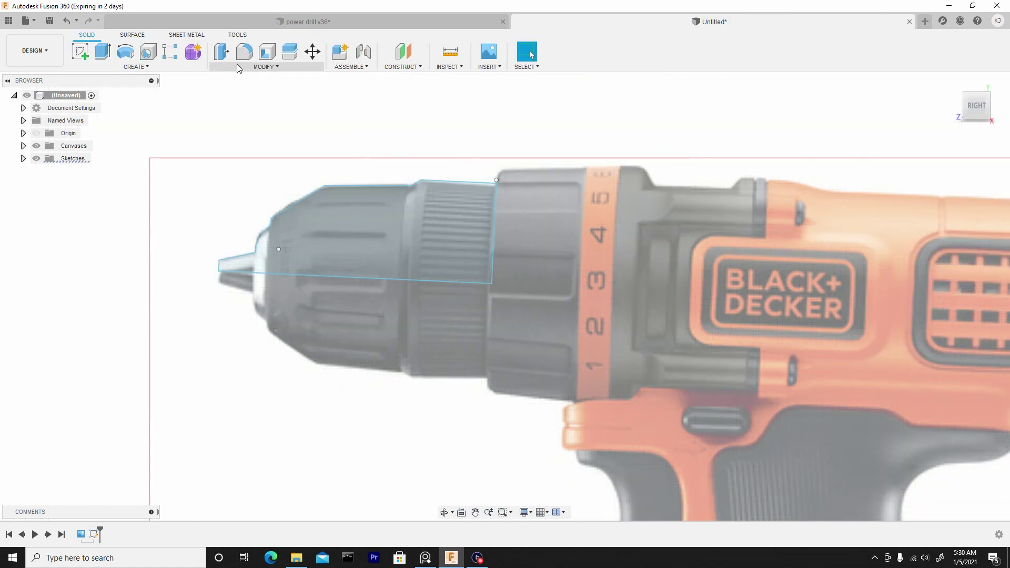
pyautogui.scroll(3, 301, 106)
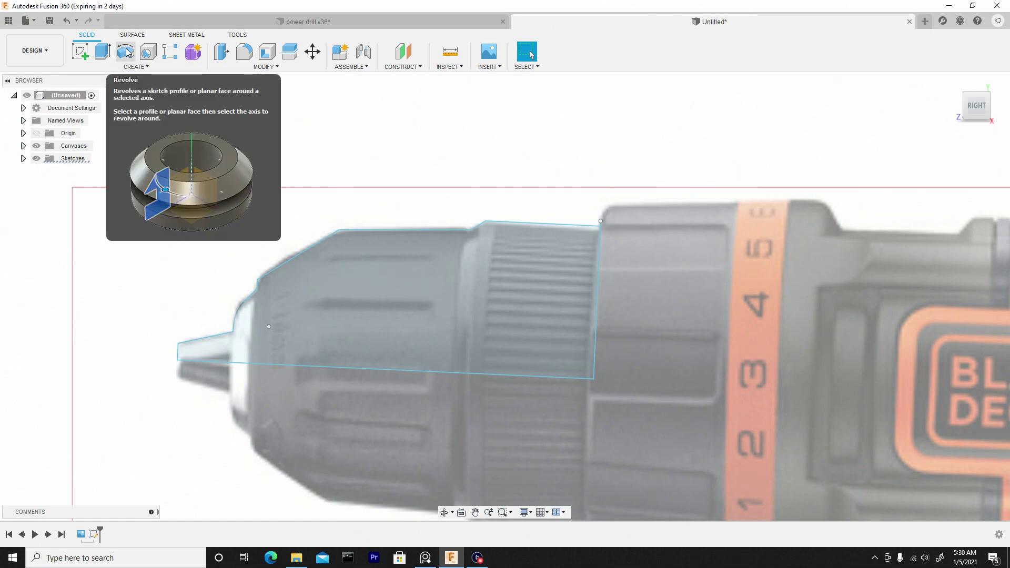
pyautogui.click(132, 67)
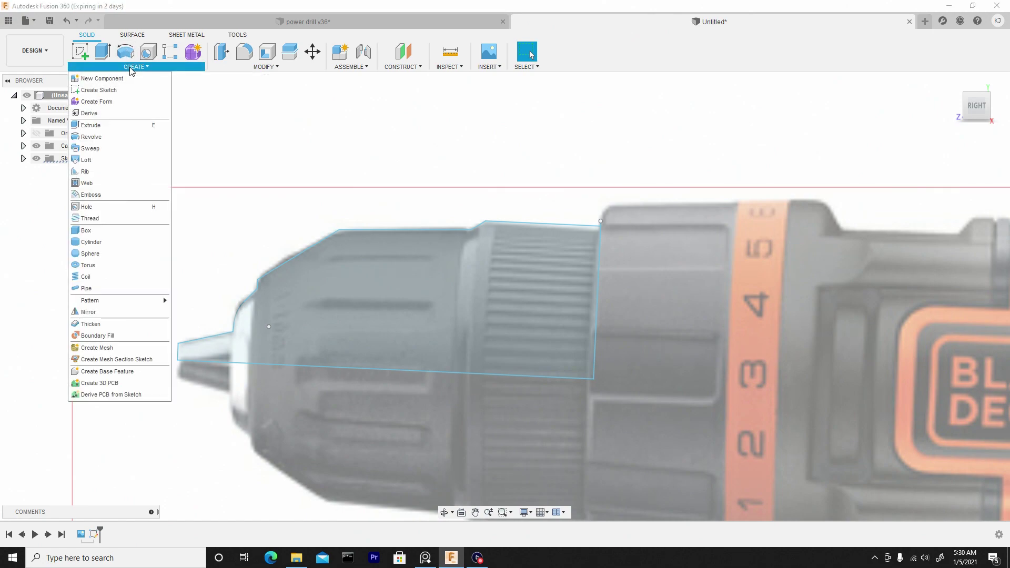
pyautogui.click(91, 137)
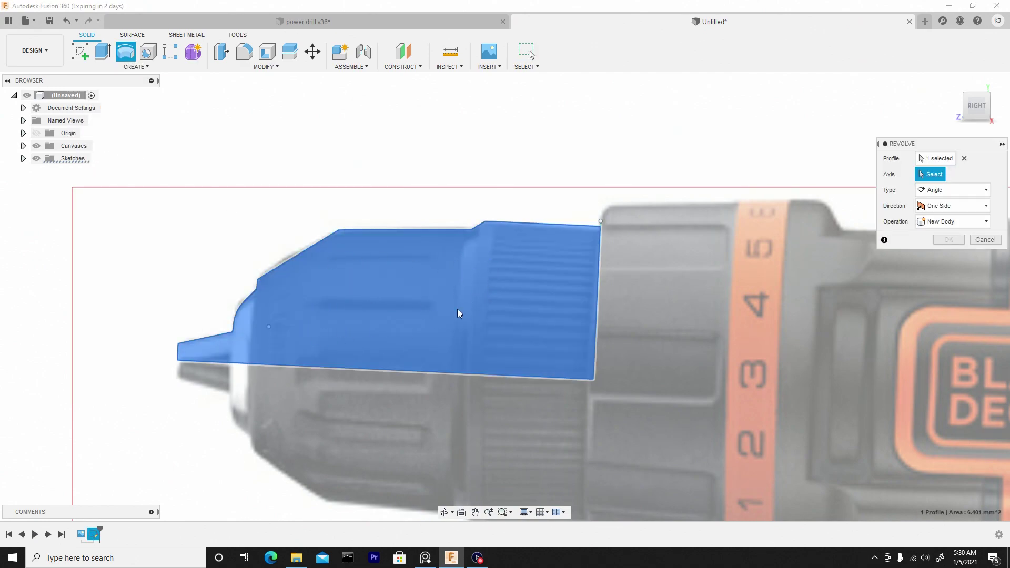
# Revolve the chuck profile 360° about its bottom line into a new body.
pyautogui.scroll(-5, 411, 288)
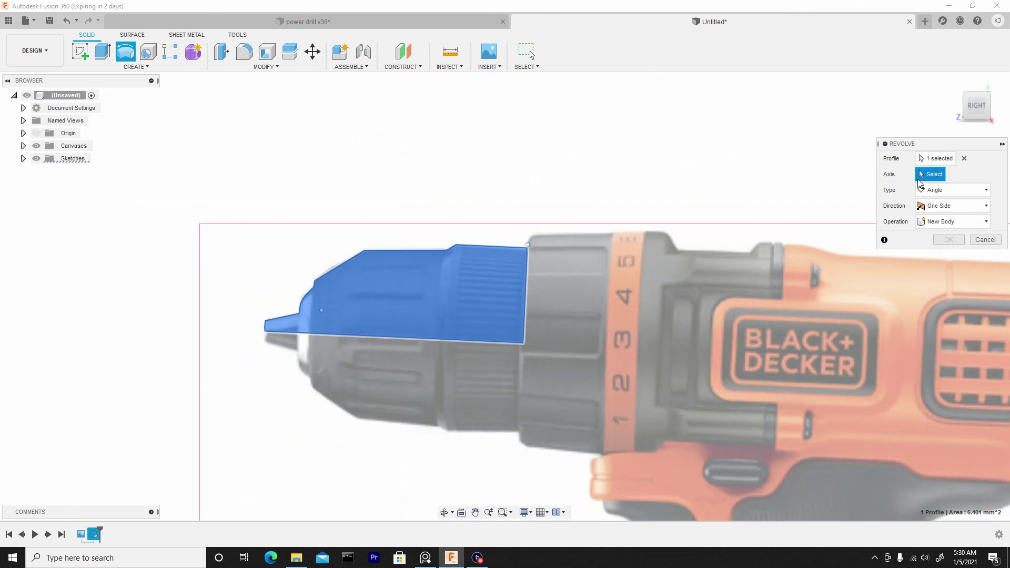
pyautogui.scroll(5, 313, 349)
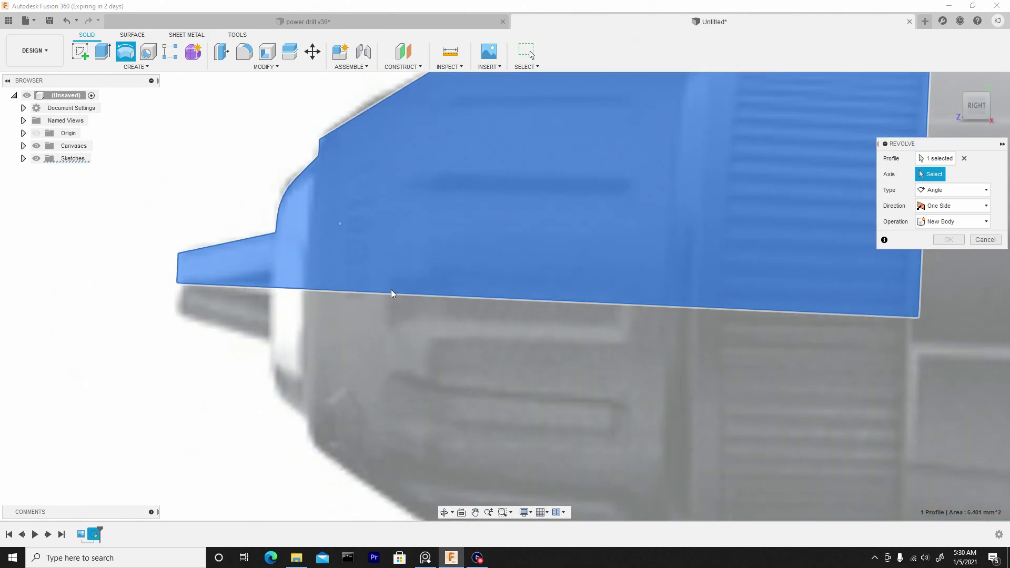
pyautogui.click(392, 295)
pyautogui.scroll(-3, 374, 289)
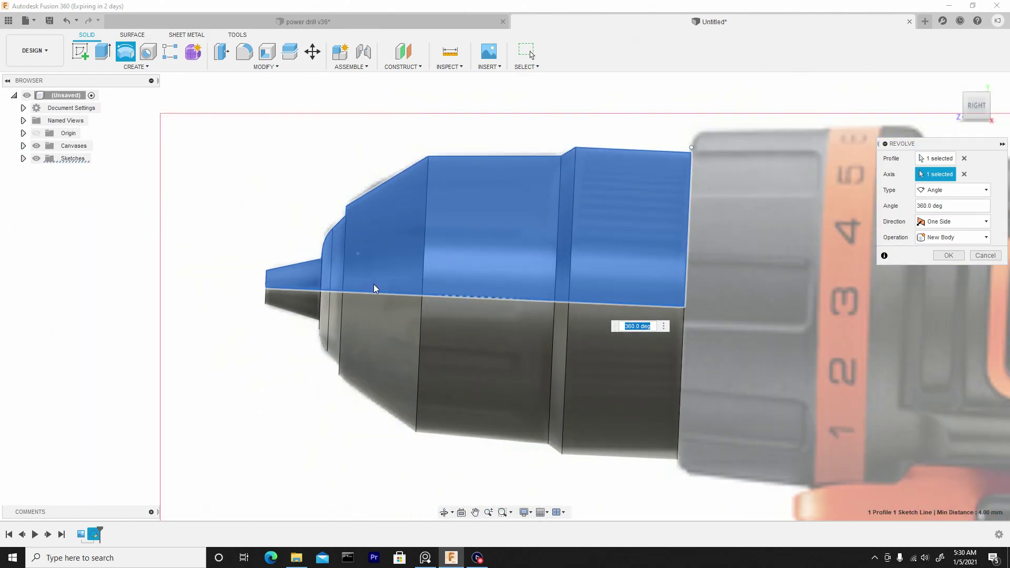
pyautogui.scroll(-2, 374, 288)
pyautogui.scroll(4, 310, 295)
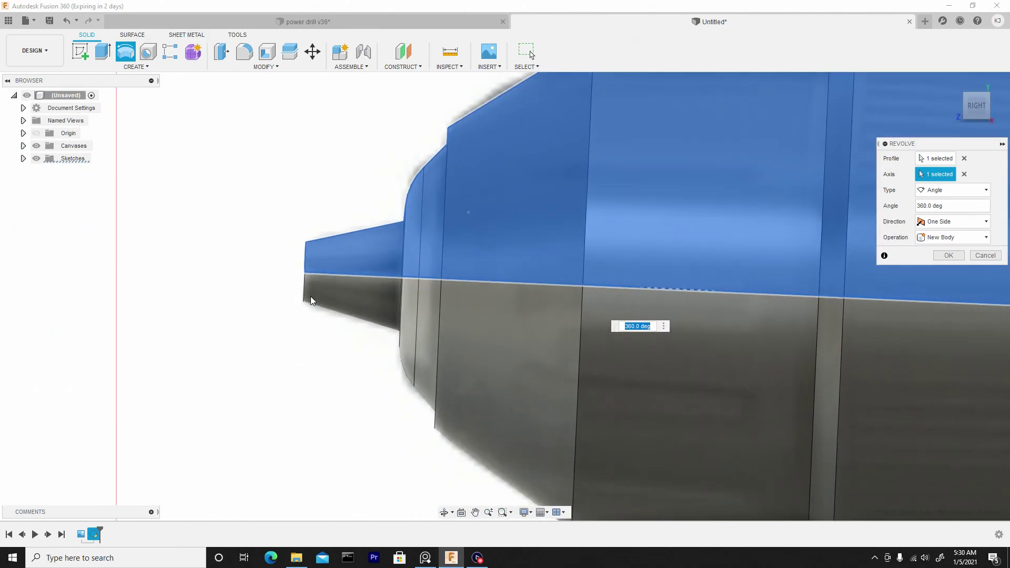
pyautogui.scroll(-4, 312, 292)
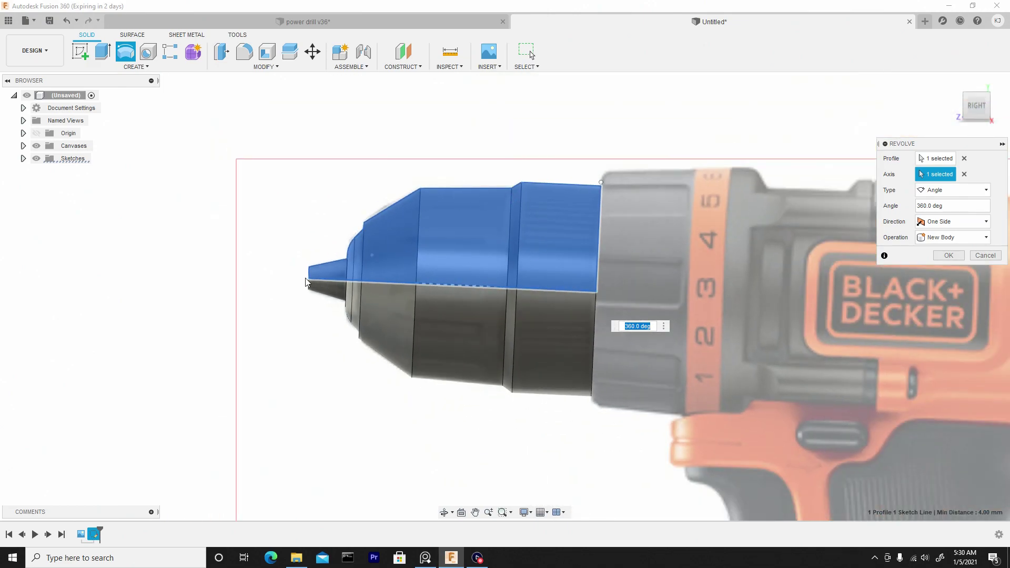
pyautogui.scroll(3, 306, 279)
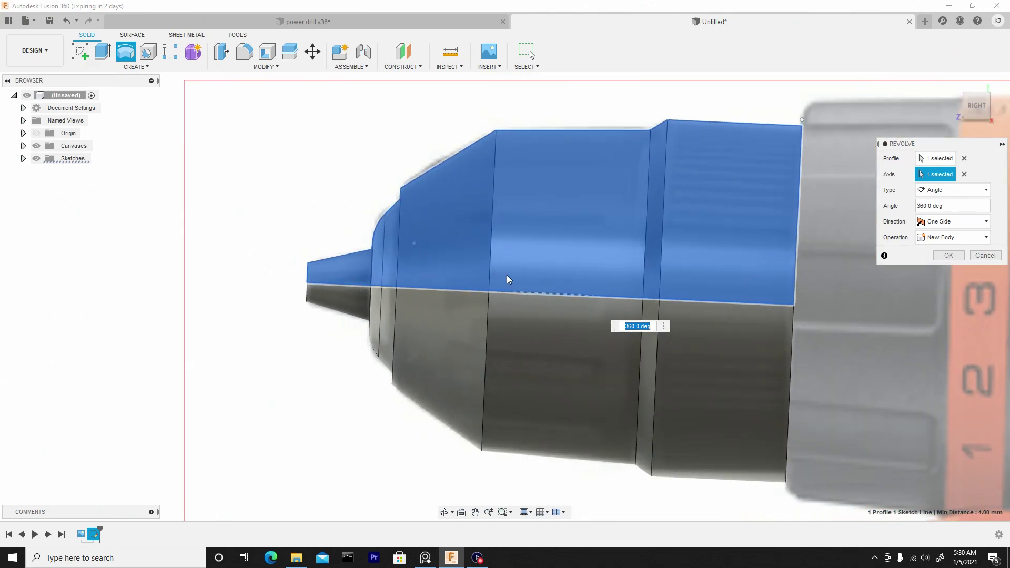
pyautogui.scroll(-3, 604, 260)
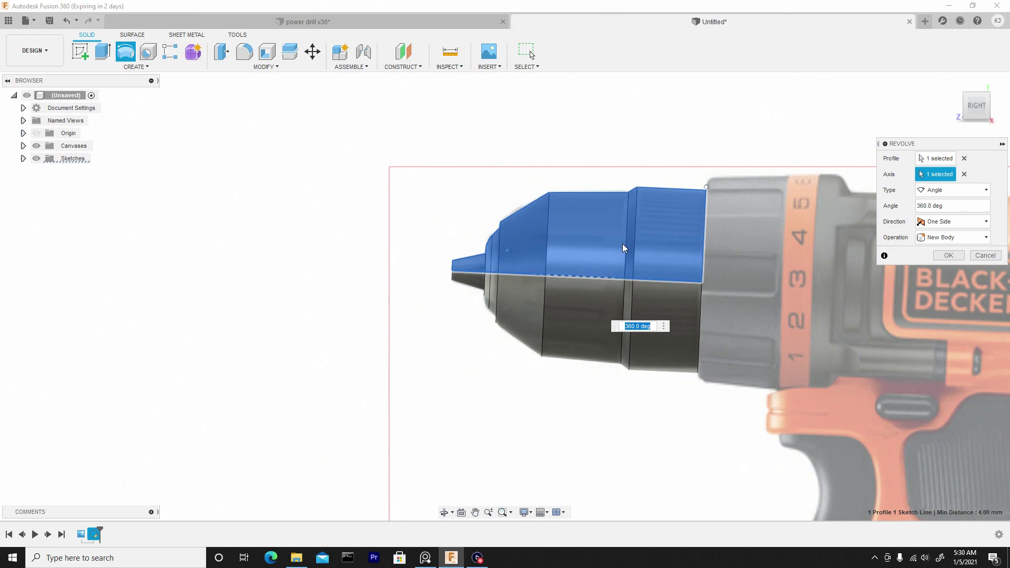
pyautogui.moveTo(625, 247); pyautogui.dragTo(385, 226, button='middle')
pyautogui.click(937, 257)
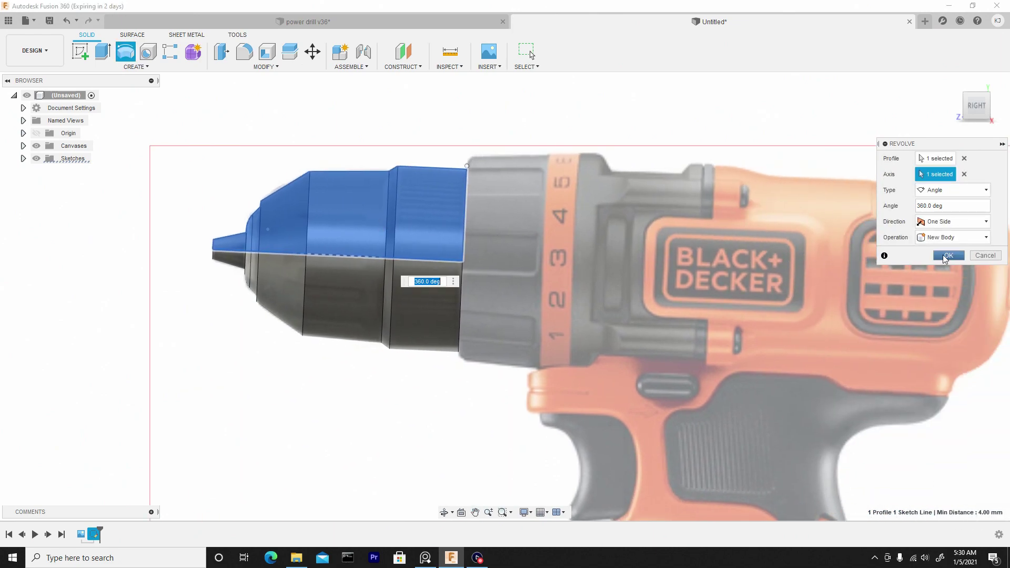
pyautogui.scroll(-1, 534, 253)
pyautogui.scroll(-1, 532, 253)
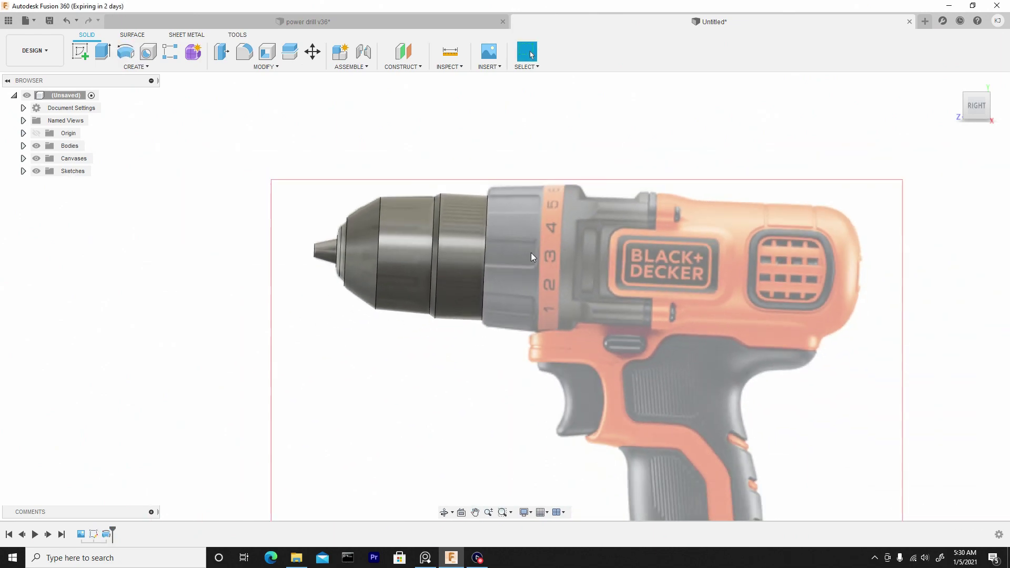